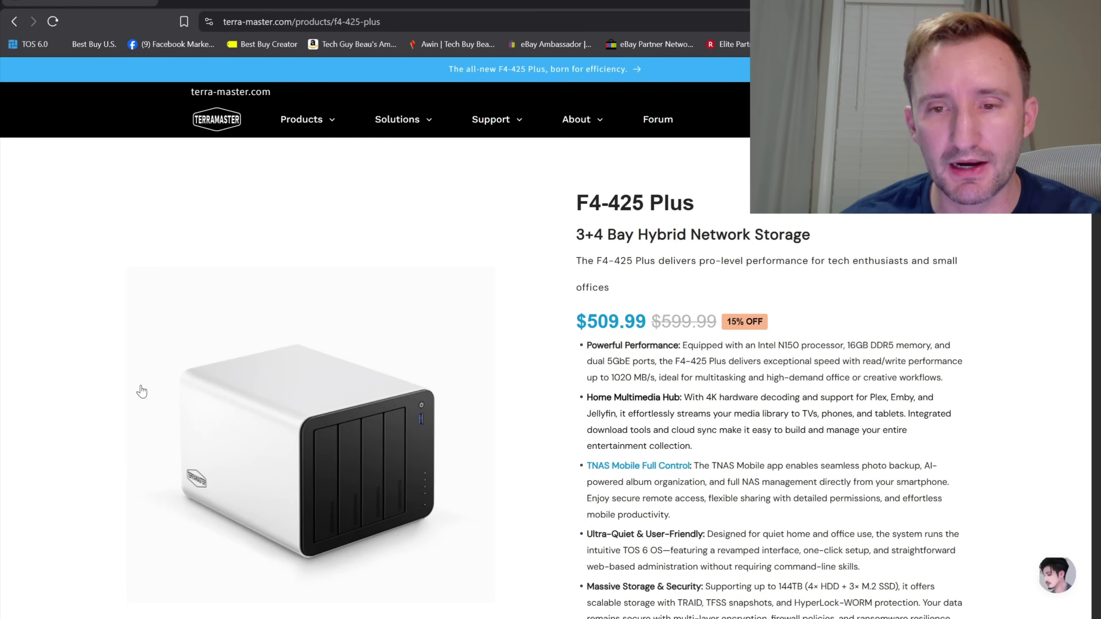
- Scroll down through the Superuser Settings form for device TNAS-425
scroll(142, 392, "down", 3)
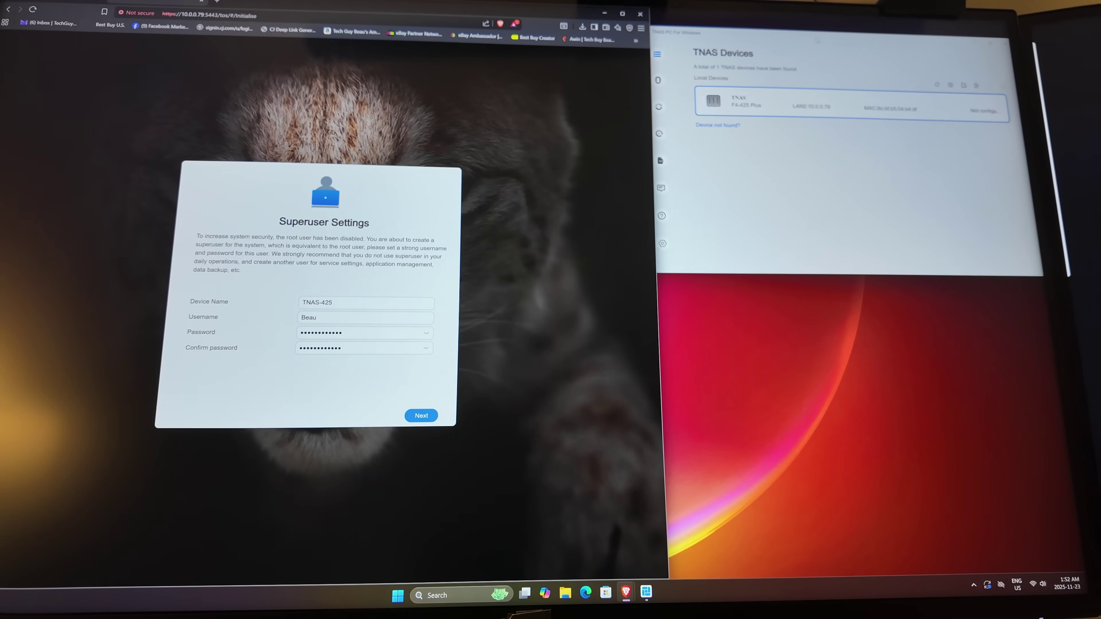
- Move the TNAS PC device window aside and minimise it
left_click_drag(675, 33, 605, 108)
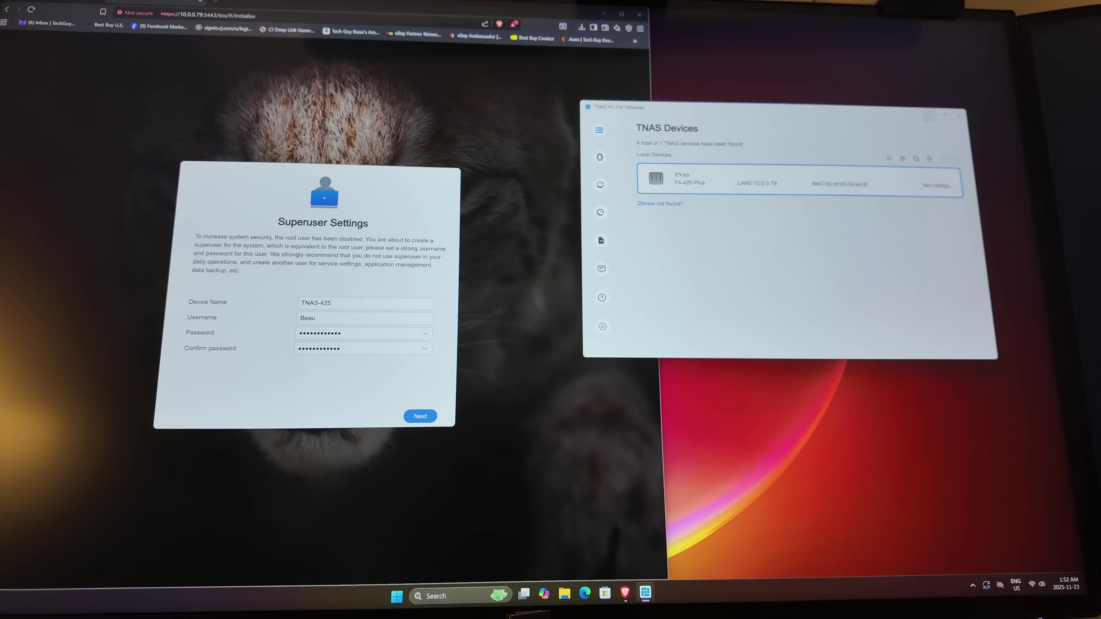
left_click(927, 116)
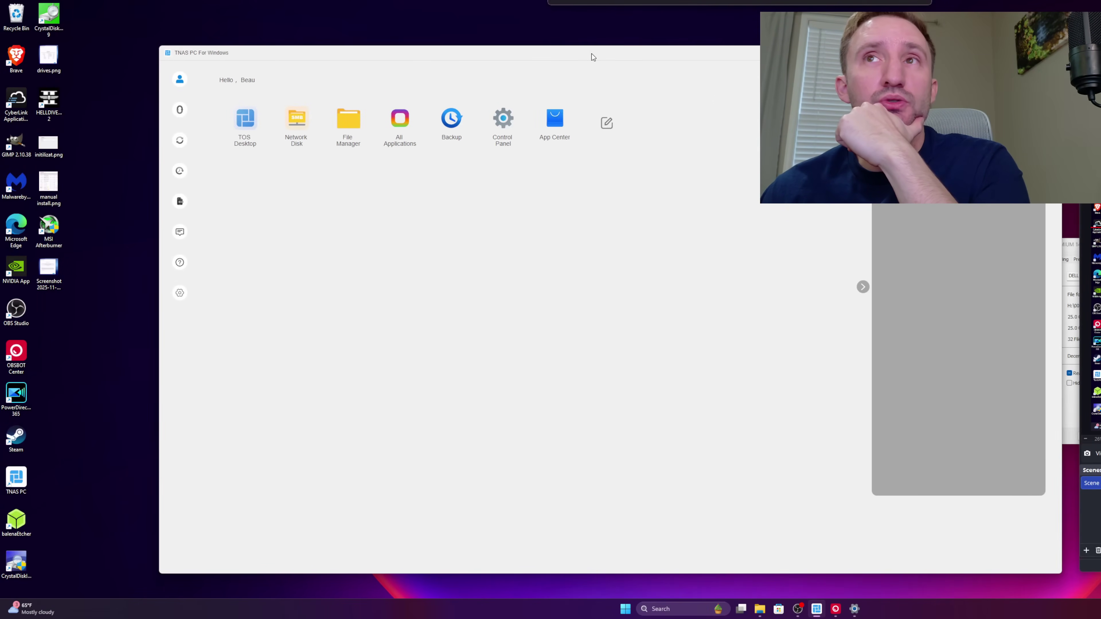
left_click(1078, 244)
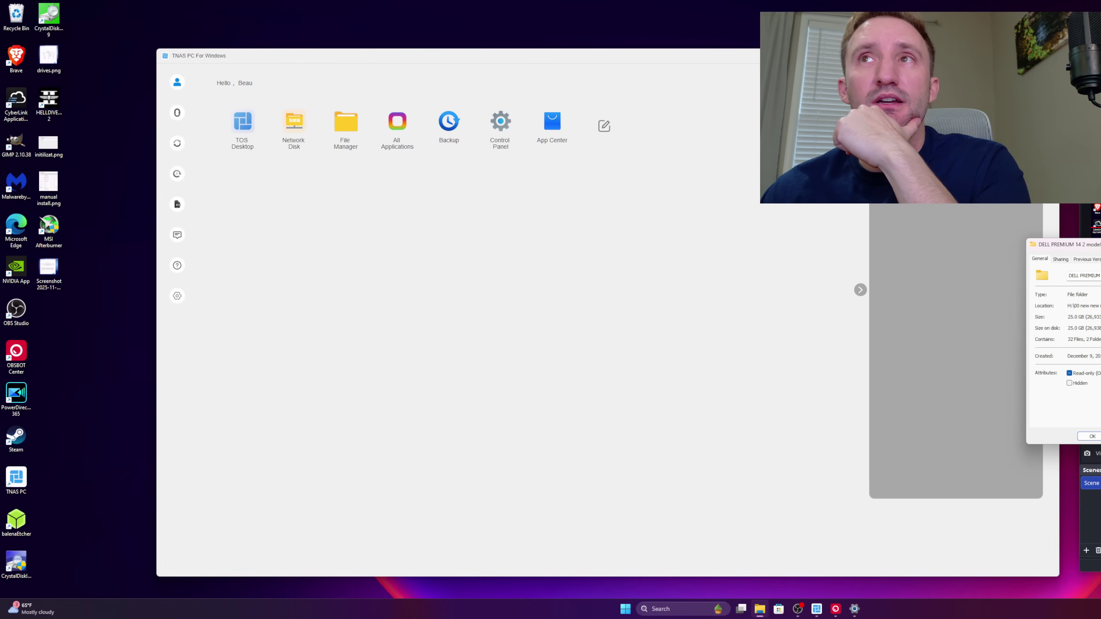
key("Escape")
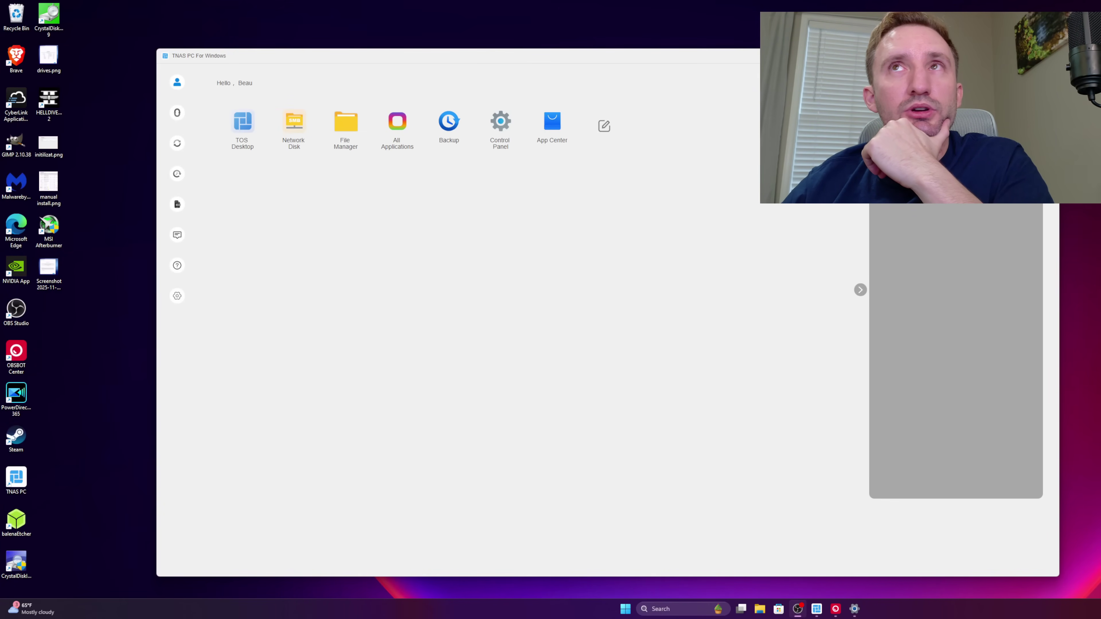
- Restart TNAS PC through a 'tn' search and open the NAS's TOS Desktop in the browser
key("alt+F4")
left_click(695, 608)
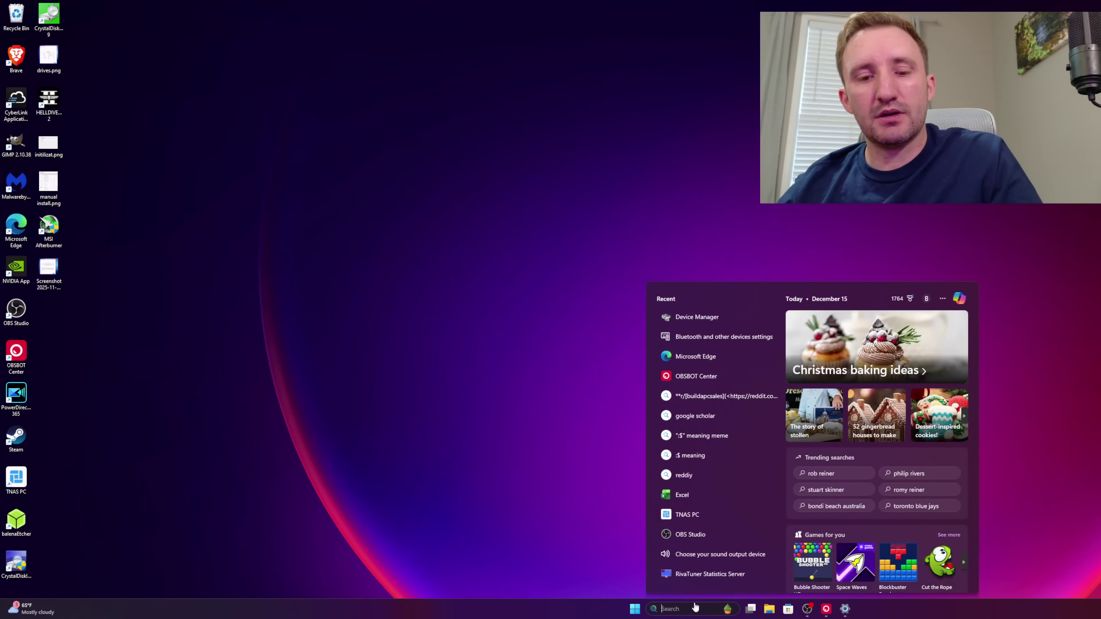
type("tn")
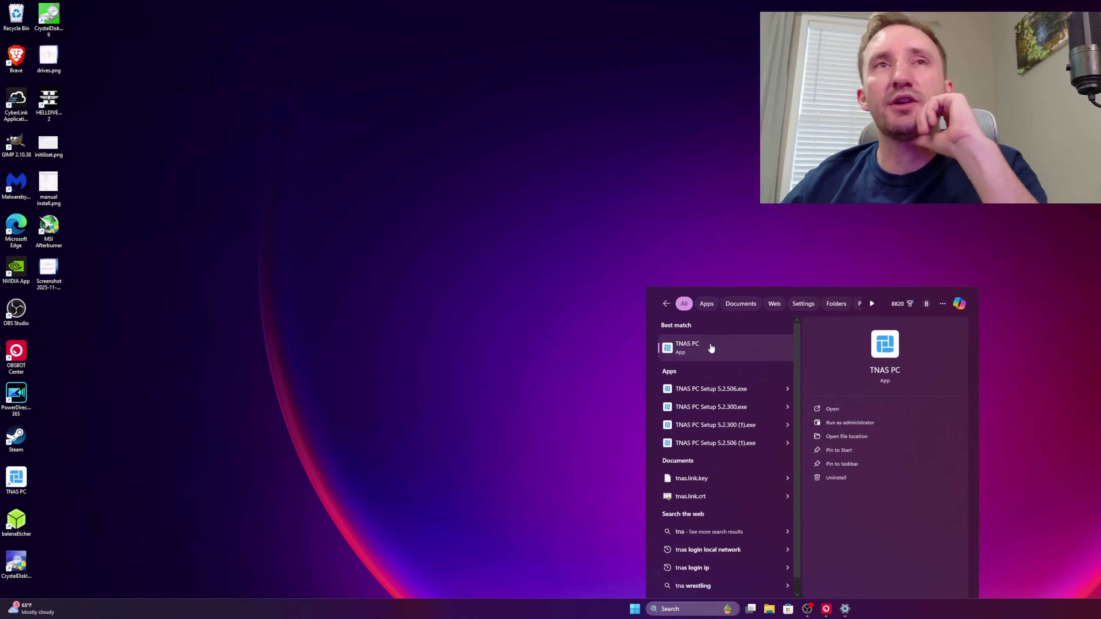
left_click(703, 345)
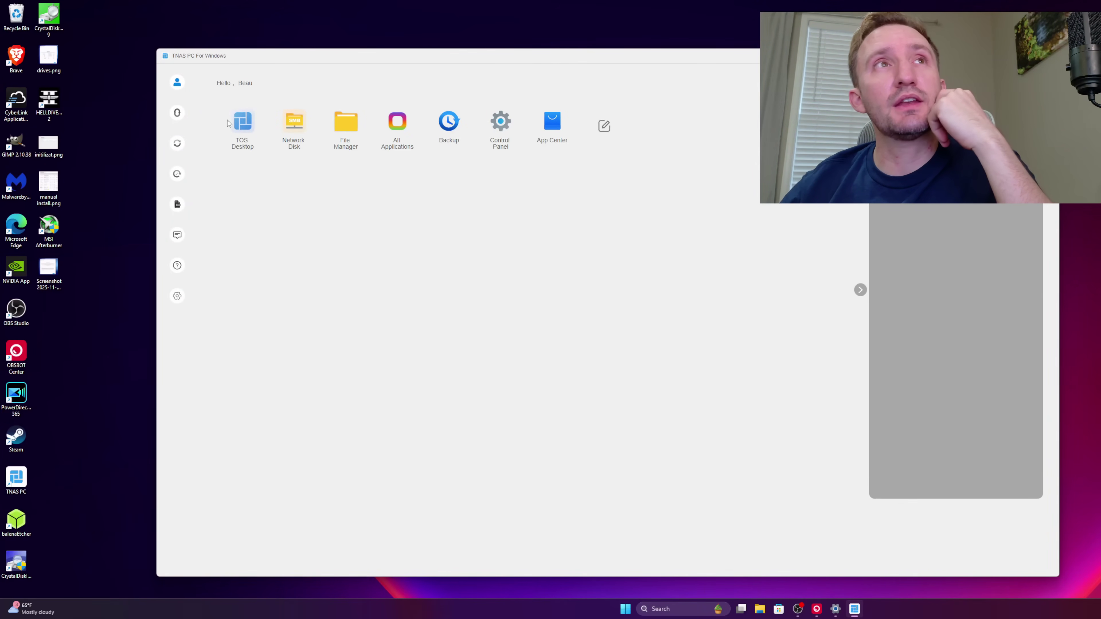
left_click(238, 121)
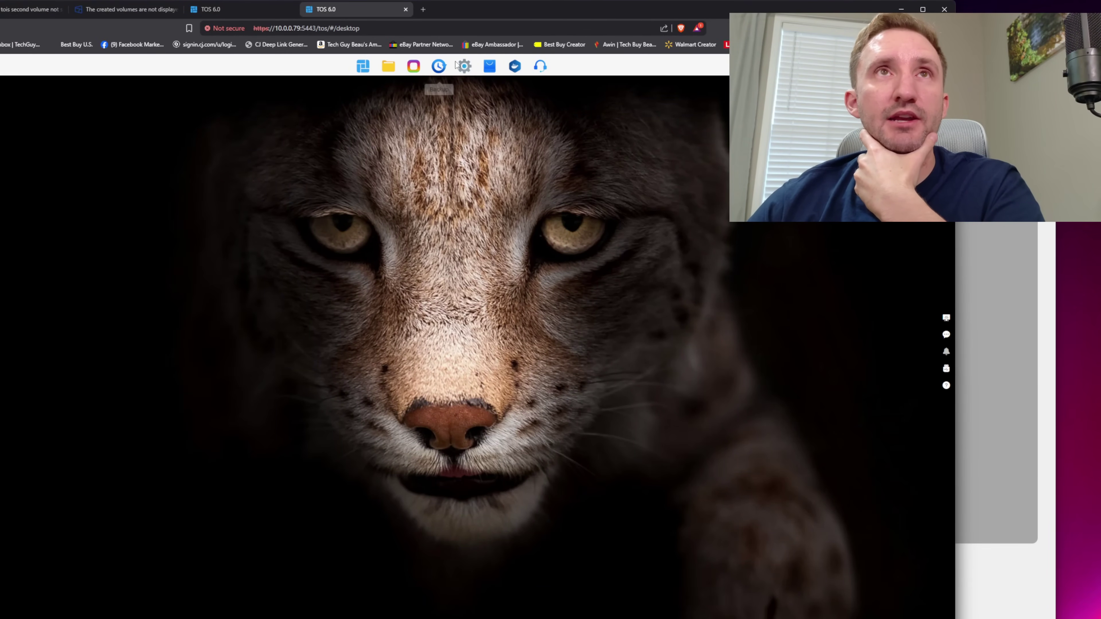
- Open the NAS Control Panel and enlarge it to fit the screen
left_click(464, 66)
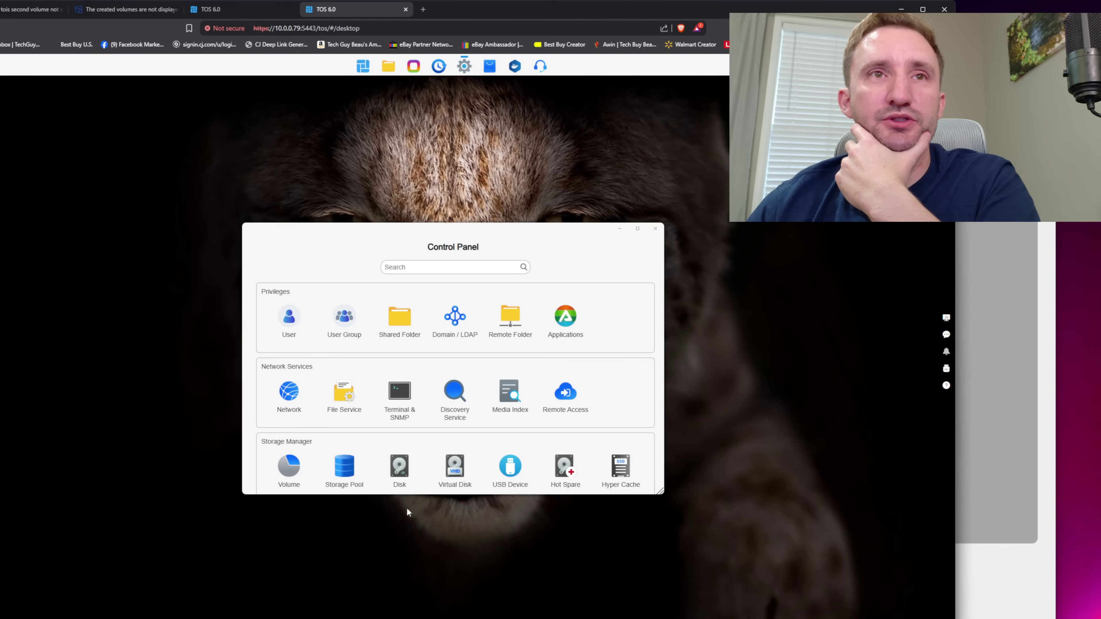
left_click_drag(407, 512, 407, 617)
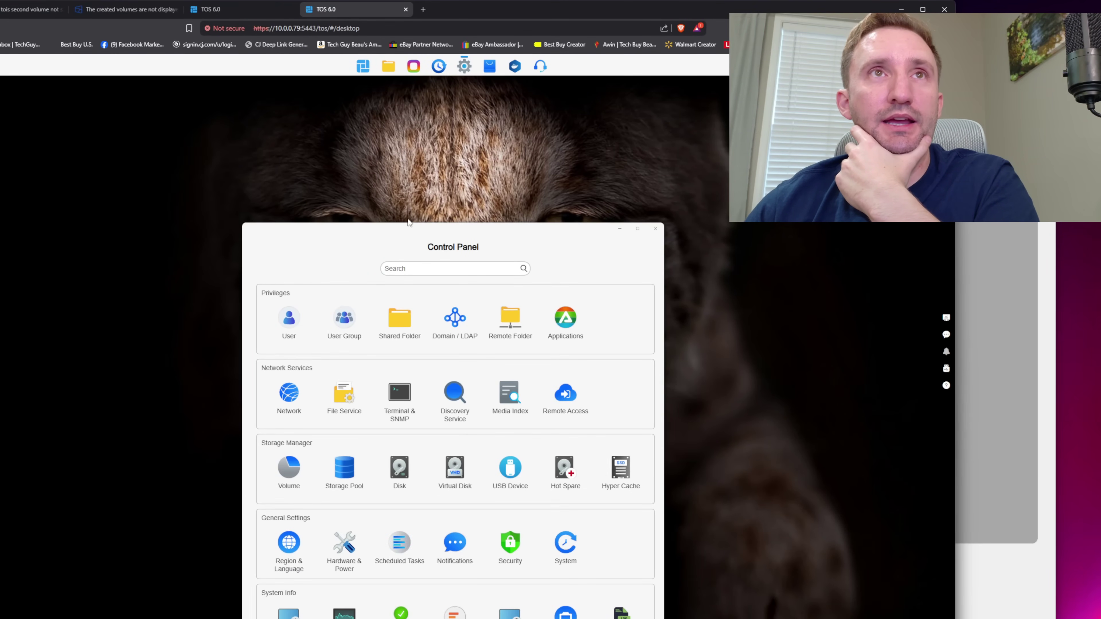
left_click_drag(409, 222, 362, 104)
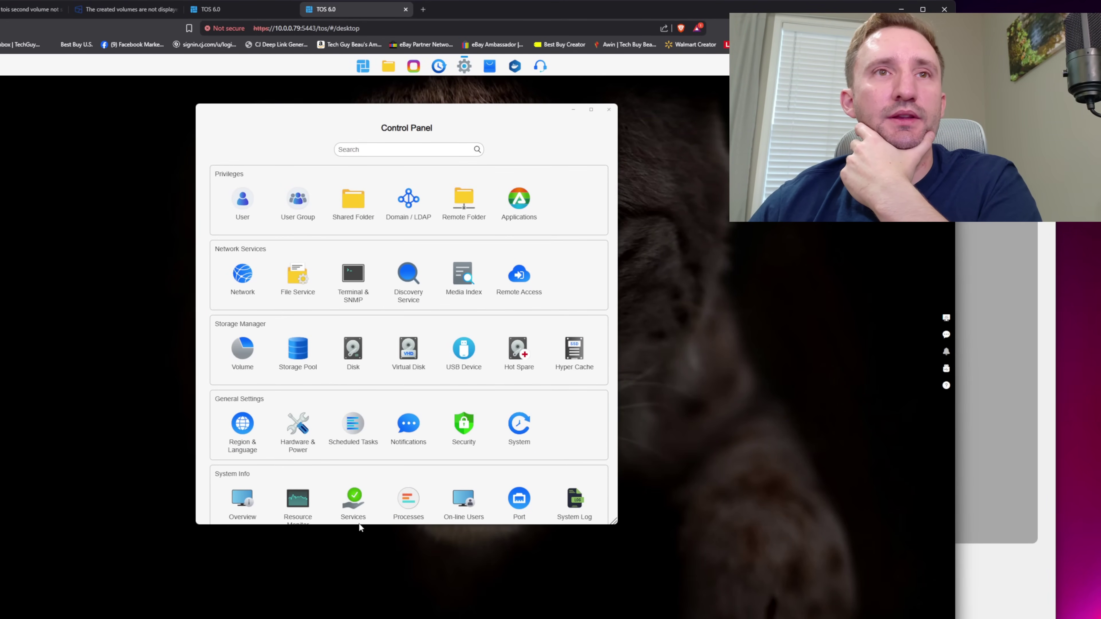
left_click_drag(359, 526, 353, 612)
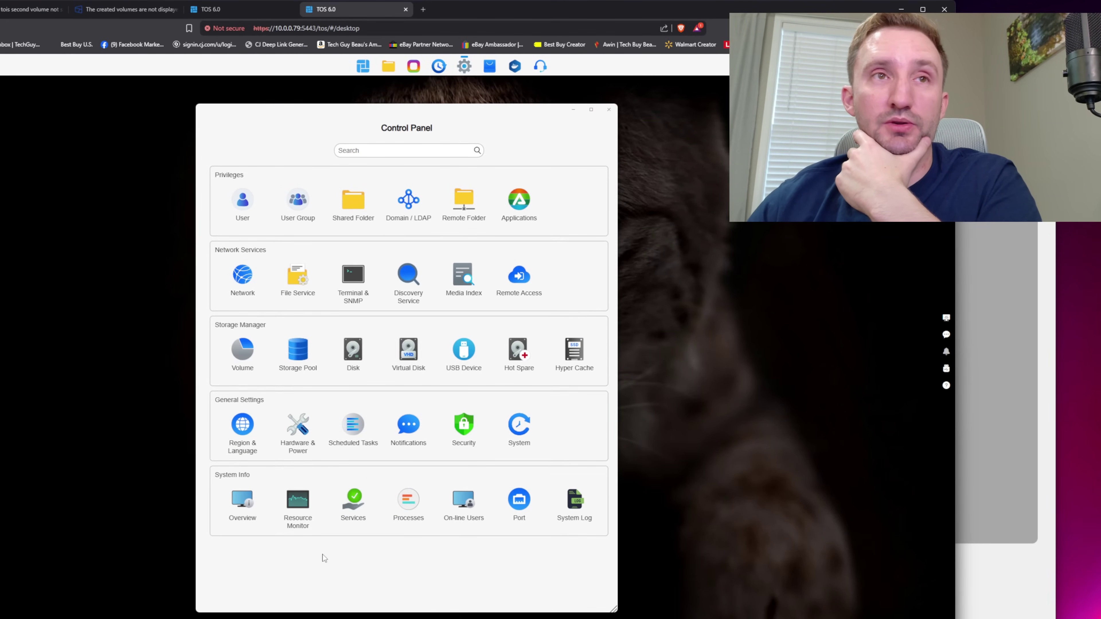
- Check Resource Monitor and Overview, then view the storage pool list
left_click(300, 510)
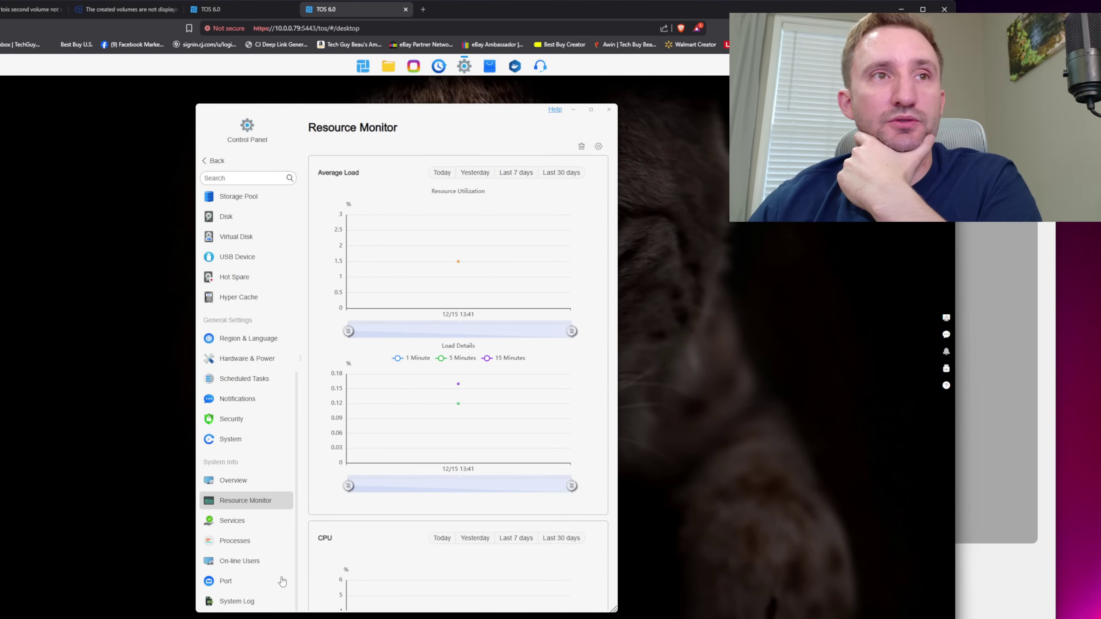
left_click(259, 491)
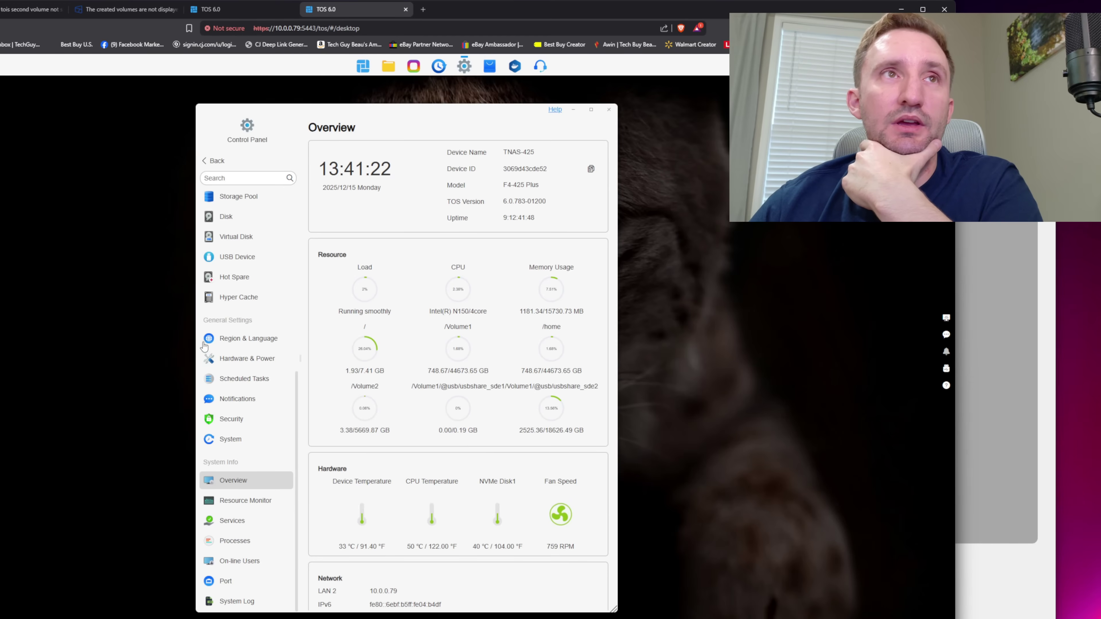
left_click(235, 197)
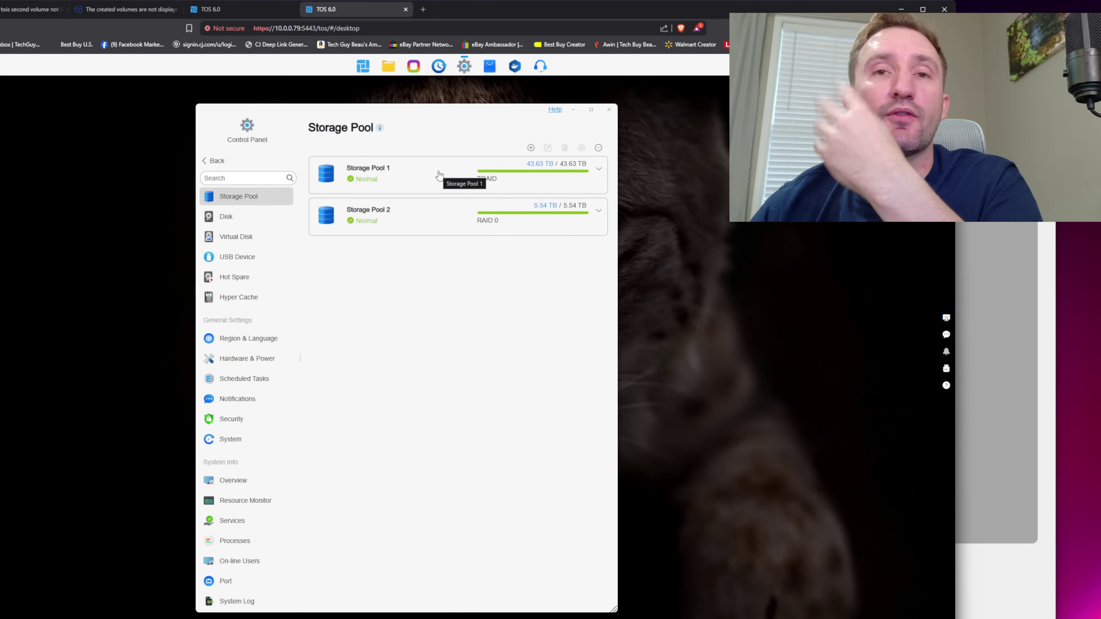
- Expand and collapse the details of Storage Pools 2 and 1, then select Storage Pool 2
left_click(598, 212)
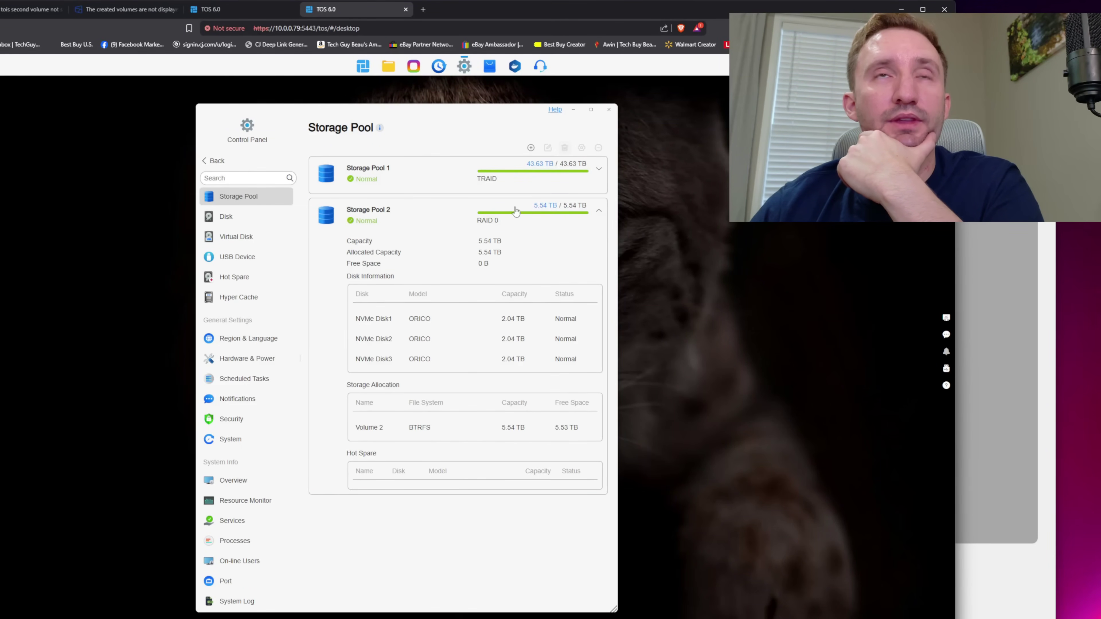
left_click(481, 208)
left_click(599, 170)
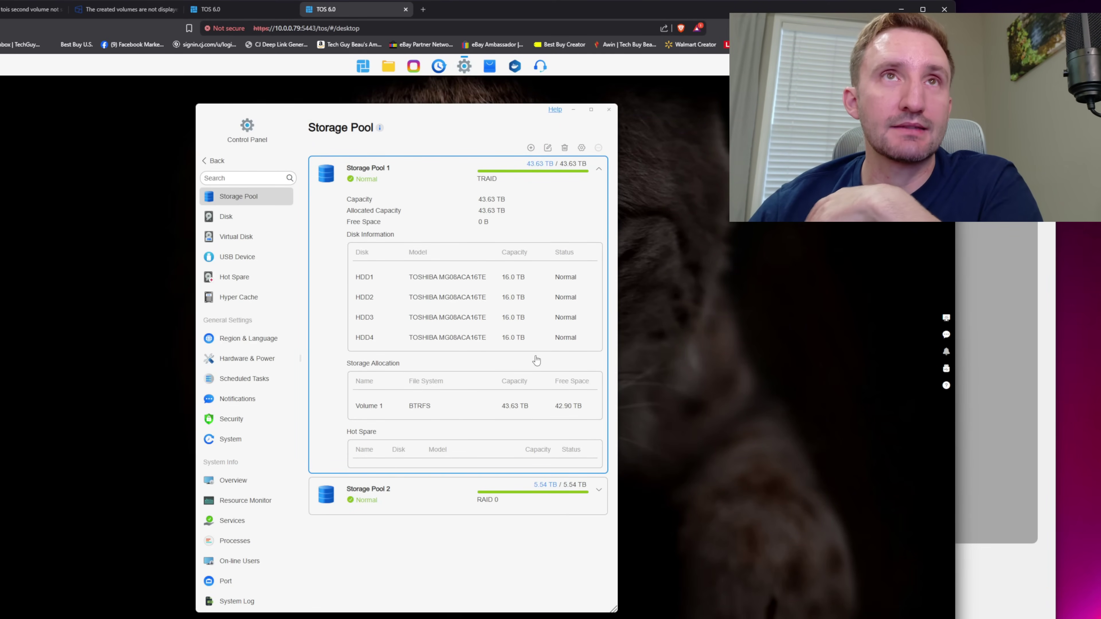
left_click(598, 169)
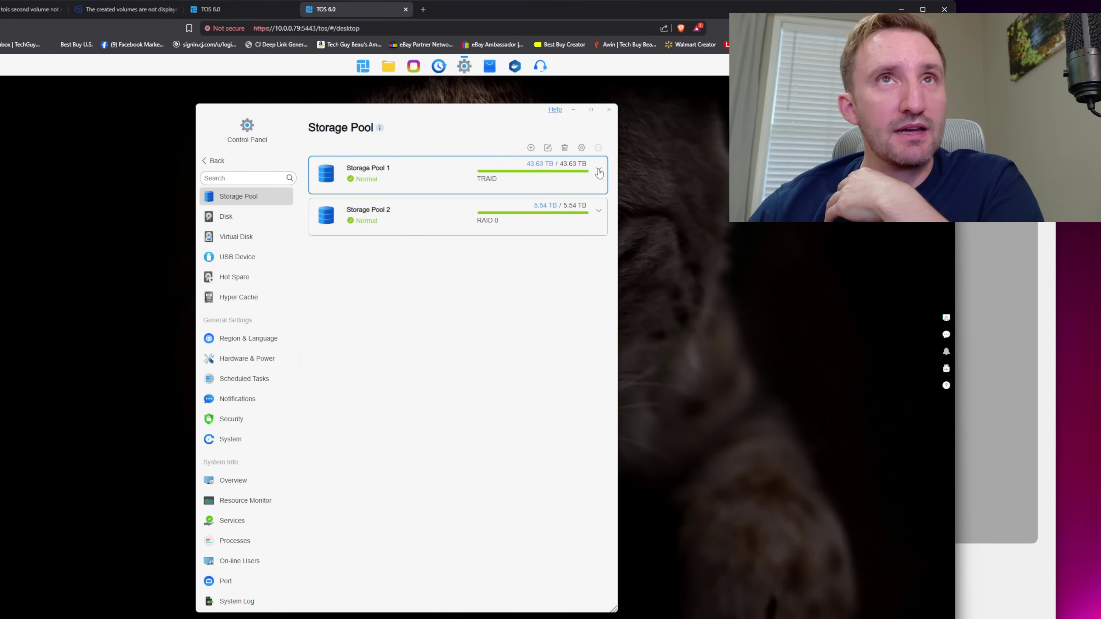
left_click(439, 213)
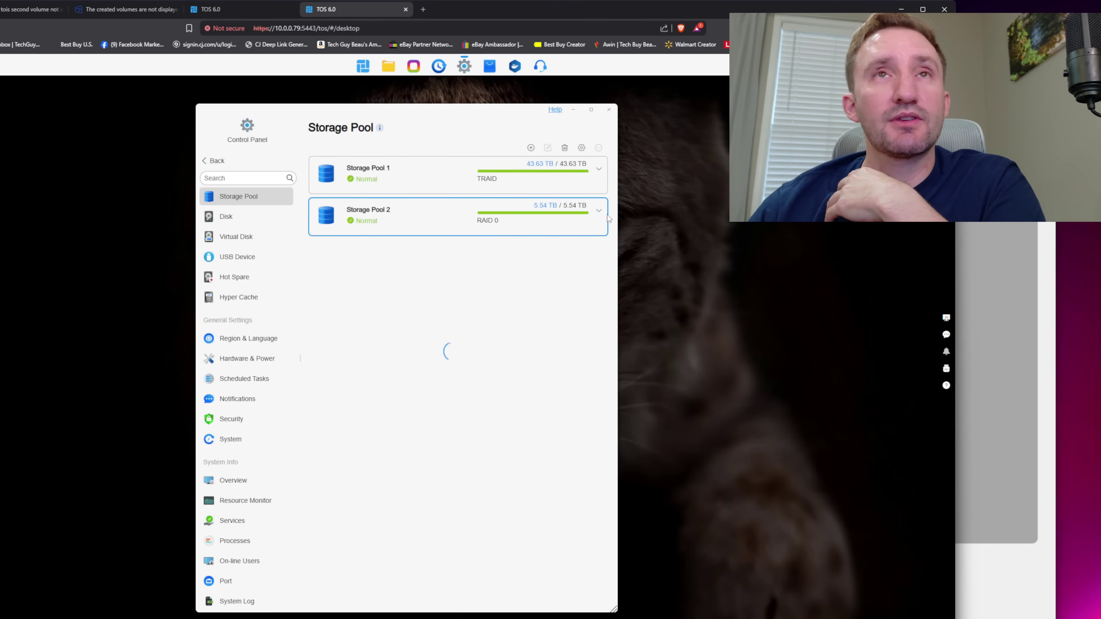
- Delete Storage Pool 2 and confirm the warning to delete Volume 2 first
left_click(565, 148)
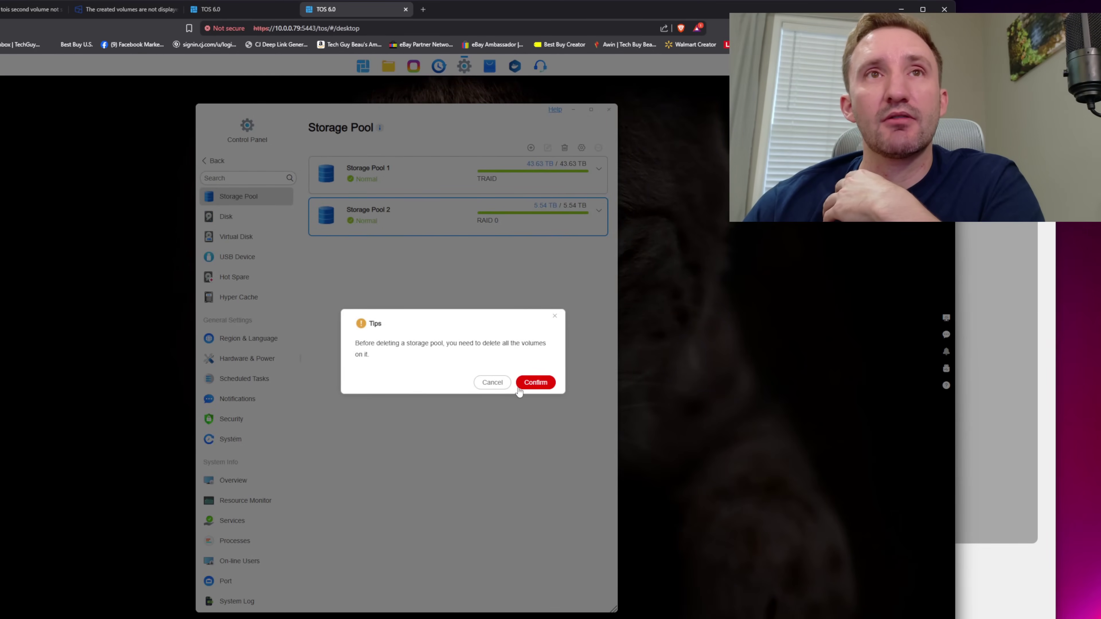
left_click(536, 383)
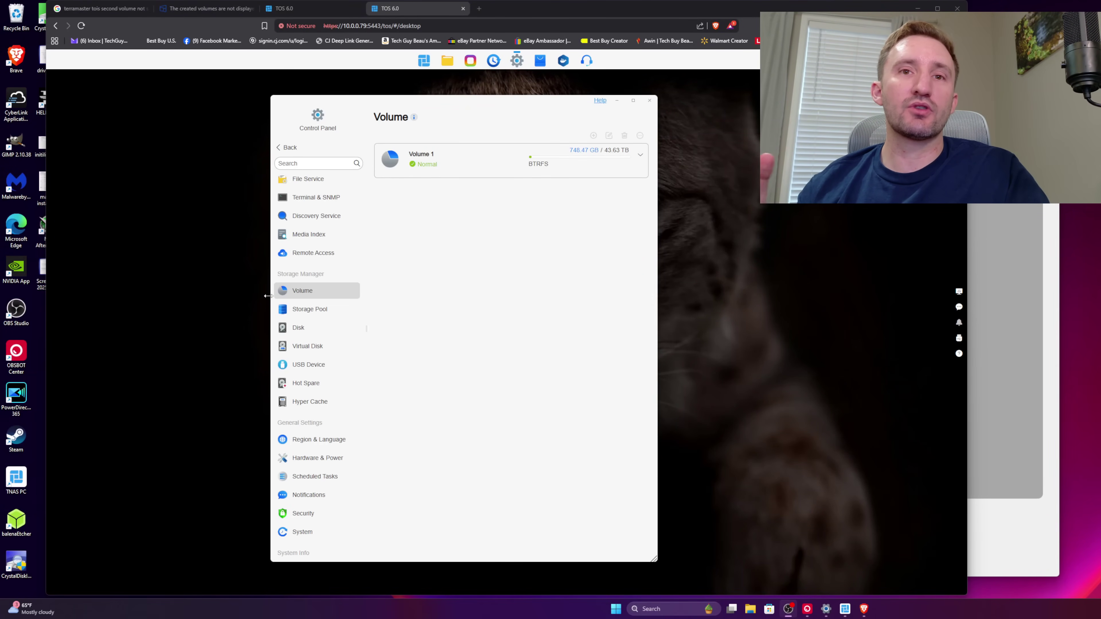
- Bring the File Explorer window forward beside the Volume page
key("alt+Tab")
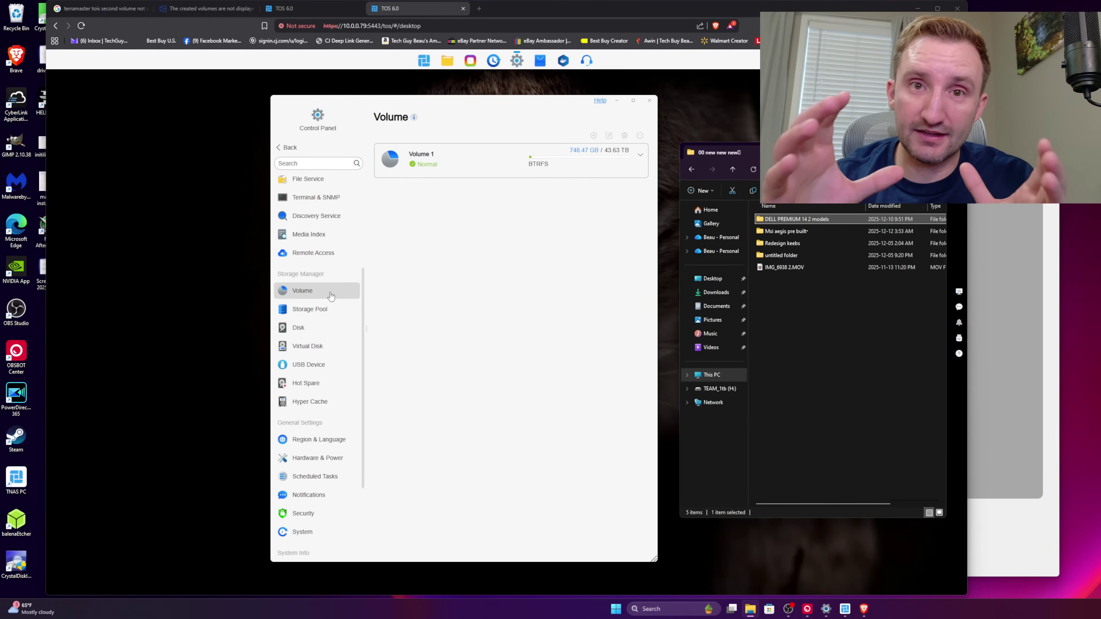
- Show the Disk overview with four SATA disks and three 2.04 TB M.2 disks
left_click(313, 328)
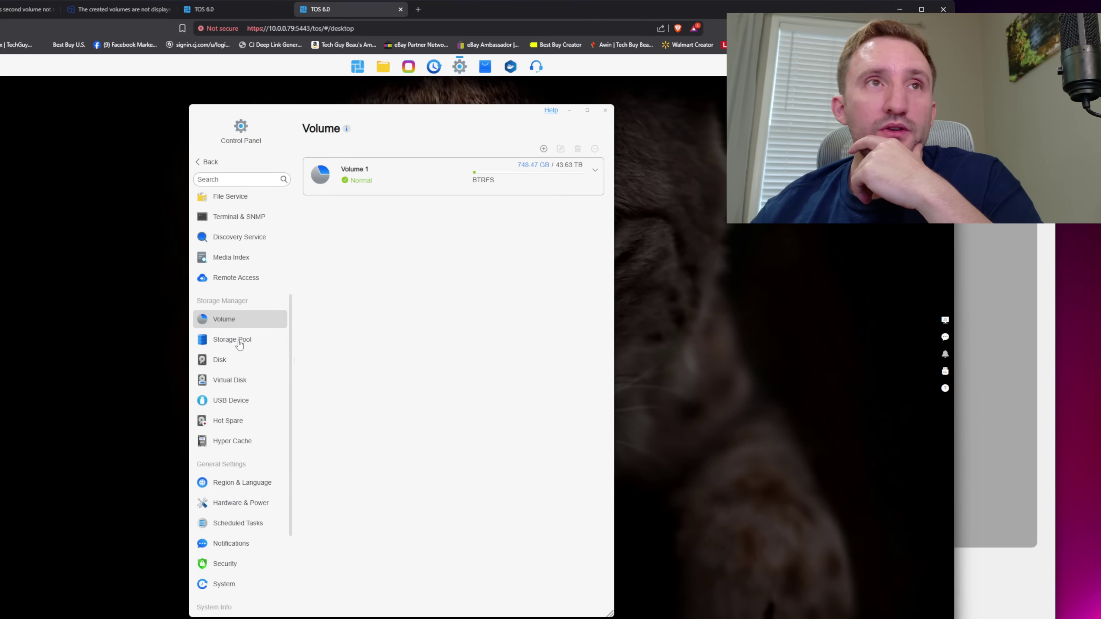
- Go to Storage Pool and begin creating a new pool from the three NVMe disks
left_click(240, 338)
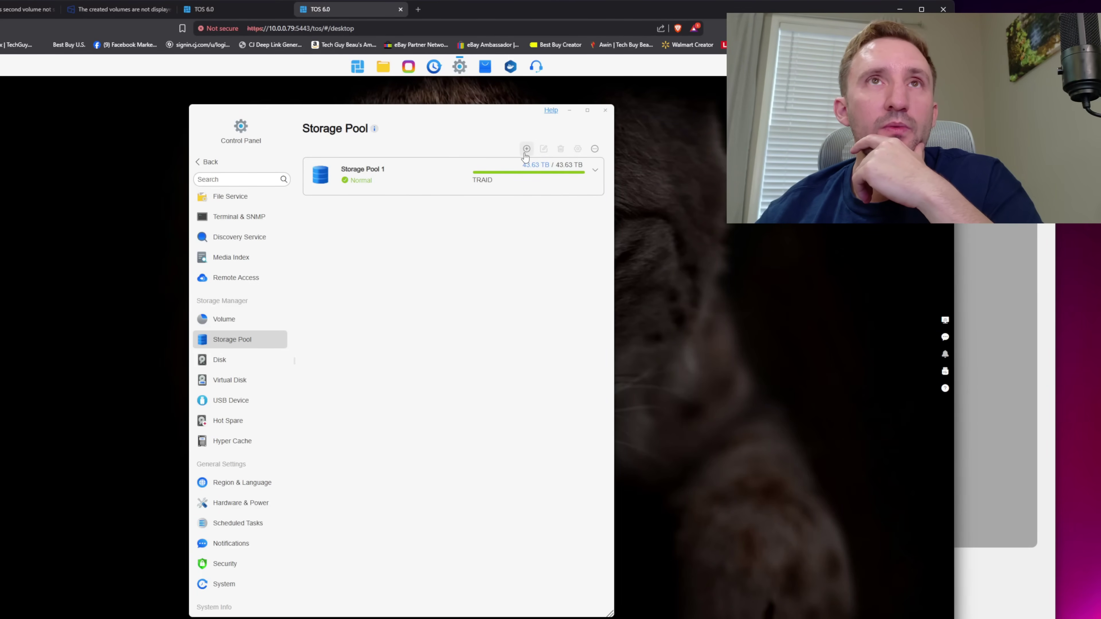
left_click(526, 149)
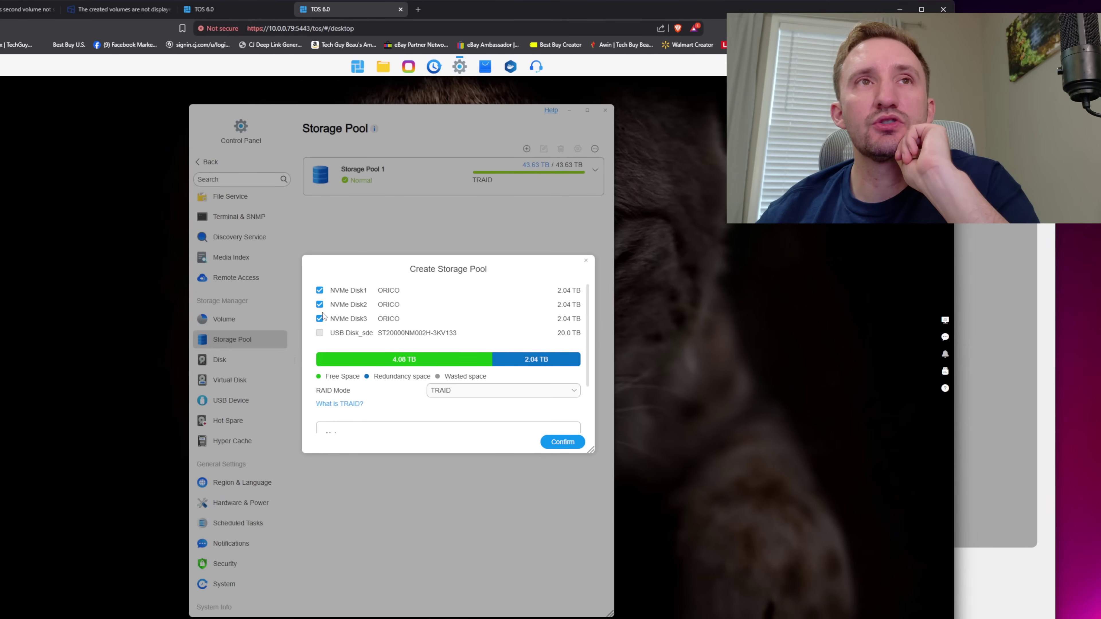
- Set the new NVMe storage pool to RAID 0 and confirm its creation
left_click(507, 391)
scroll(450, 425, "down", 2)
scroll(451, 417, "up", 2)
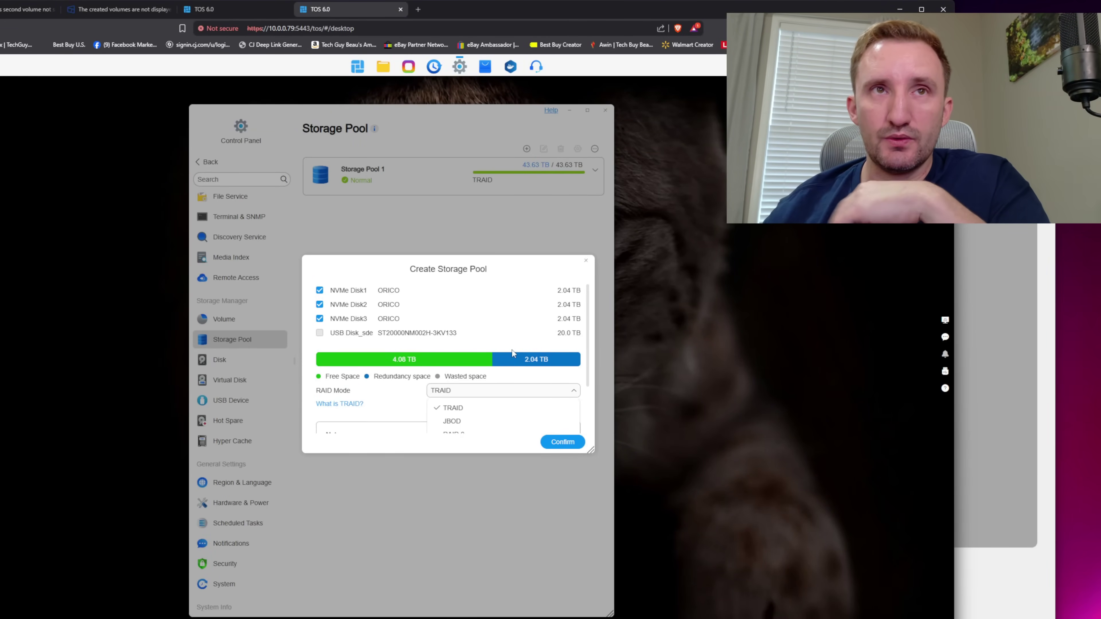
scroll(512, 353, "down", 1)
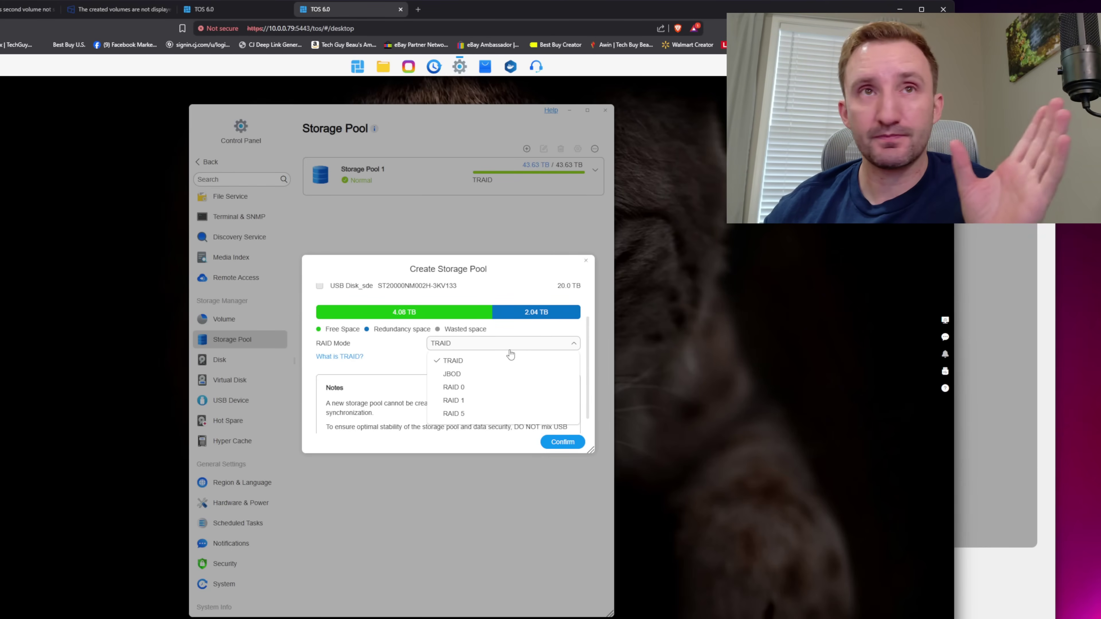
left_click(480, 388)
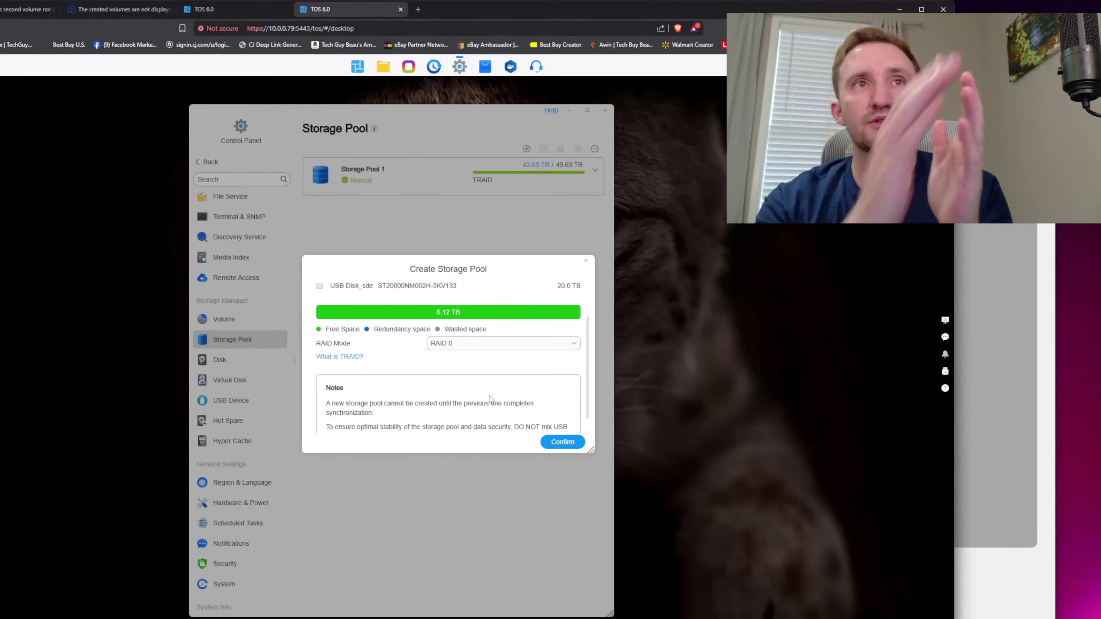
scroll(454, 304, "down", 1)
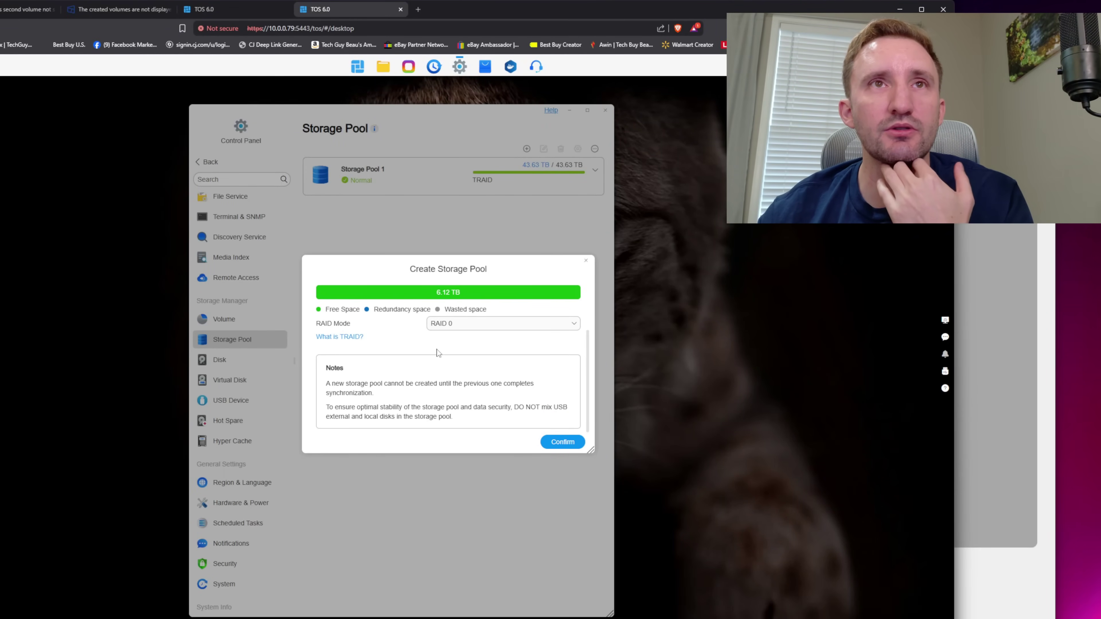
scroll(438, 352, "up", 3)
key("Return")
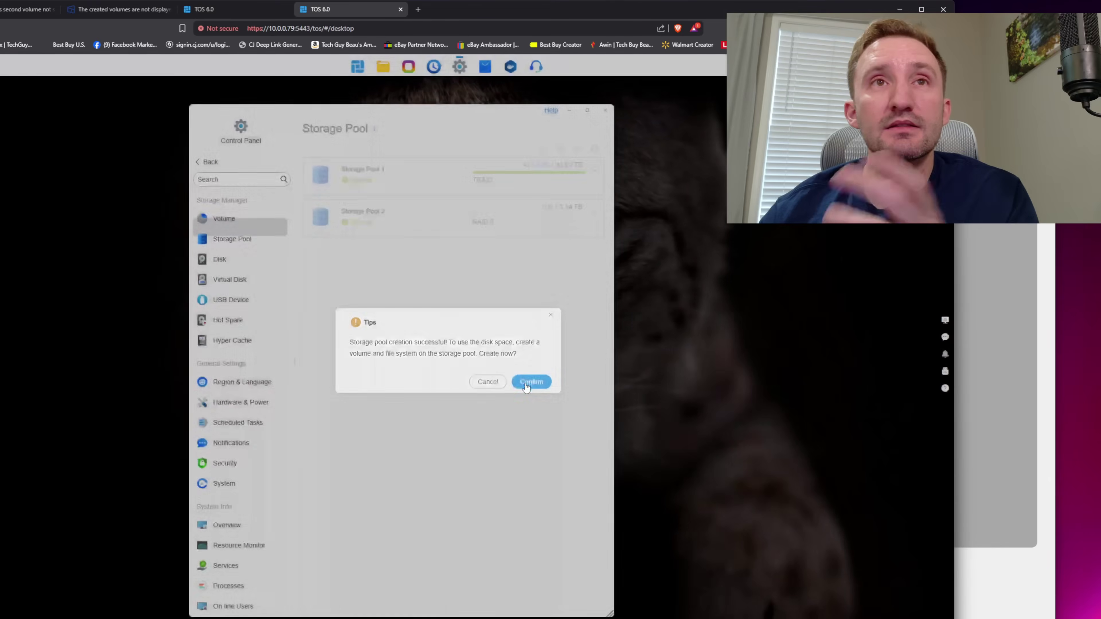
- Accept the new-pool tip and add a volume on existing Storage Pool 2, described 'NVME_Scratch'
left_click(526, 386)
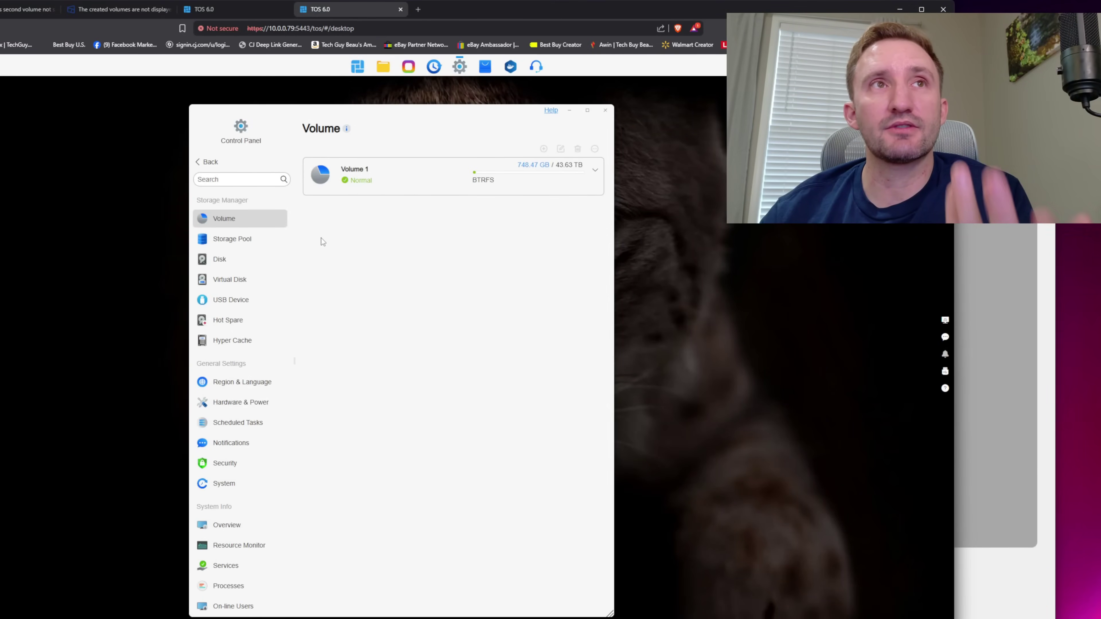
left_click(545, 149)
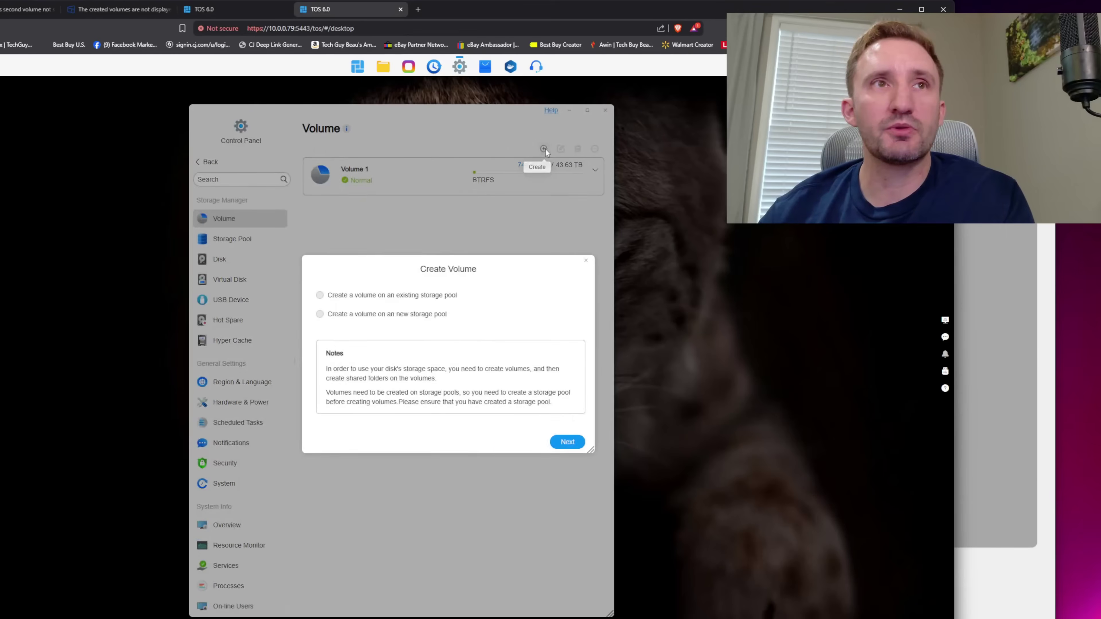
left_click(320, 296)
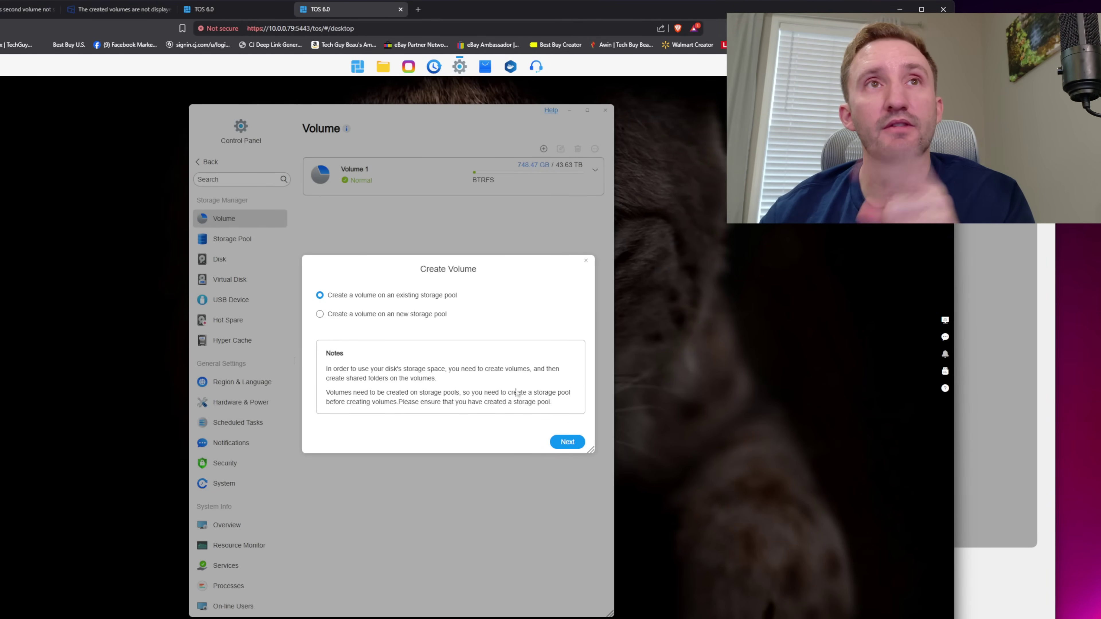
left_click(562, 441)
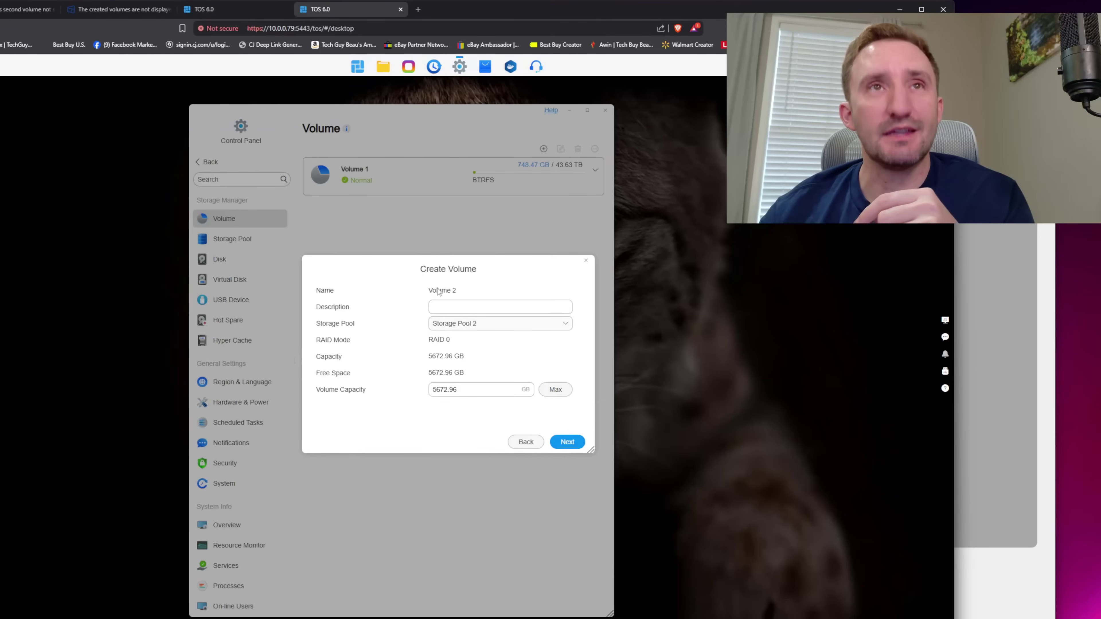
left_click(480, 303)
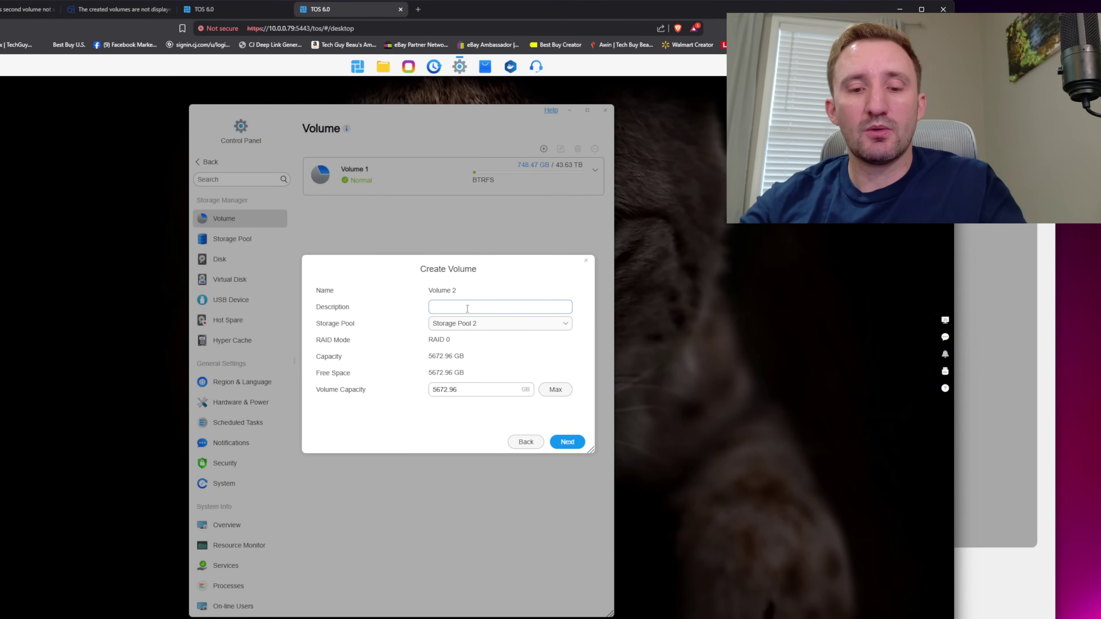
type("NVME")
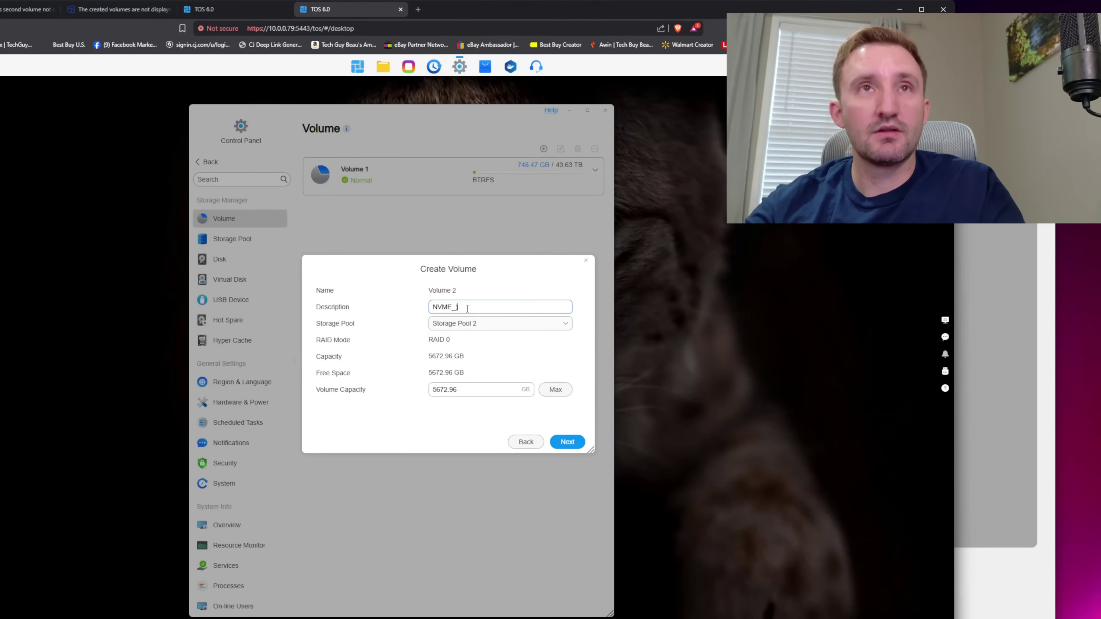
type("_Scratch")
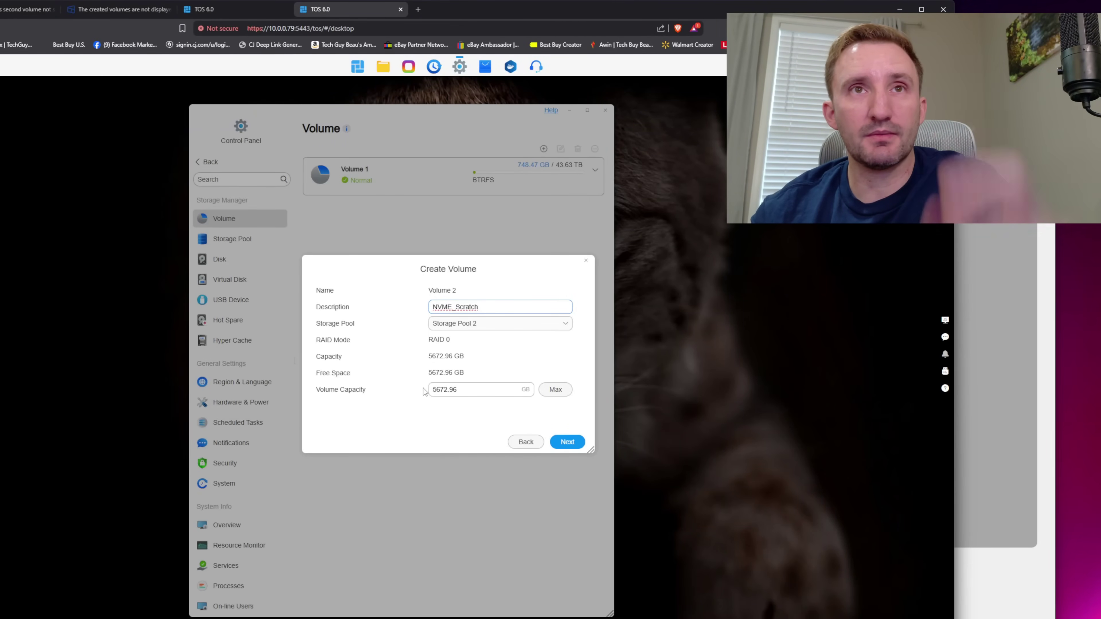
left_click(567, 442)
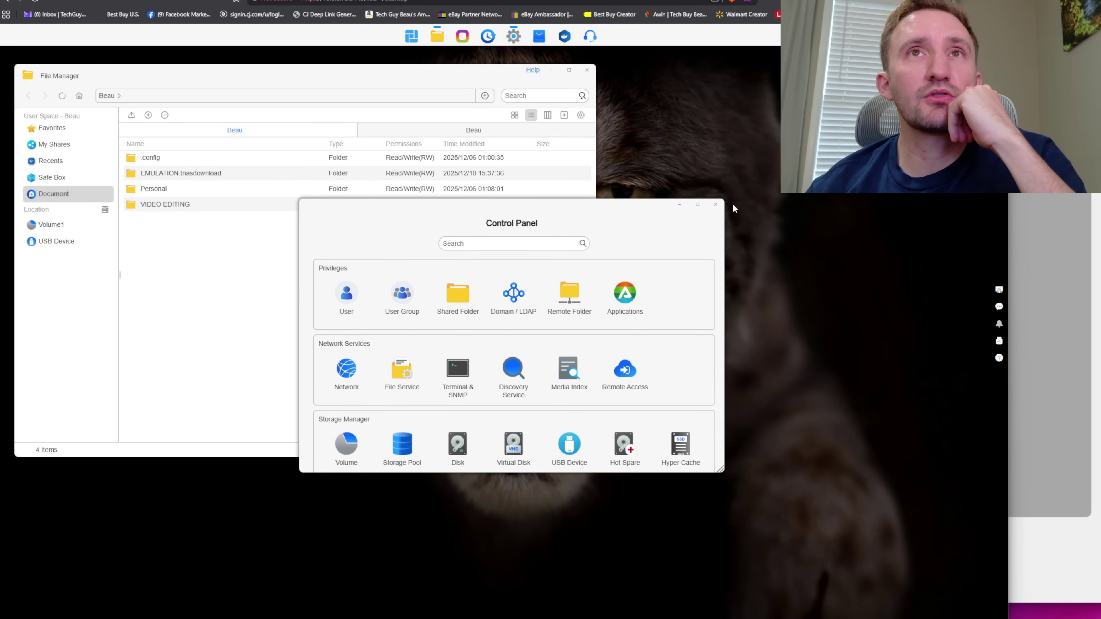
- Reopen the Control Panel and go to the Shared Folder page under Privileges
left_click(716, 206)
left_click(513, 39)
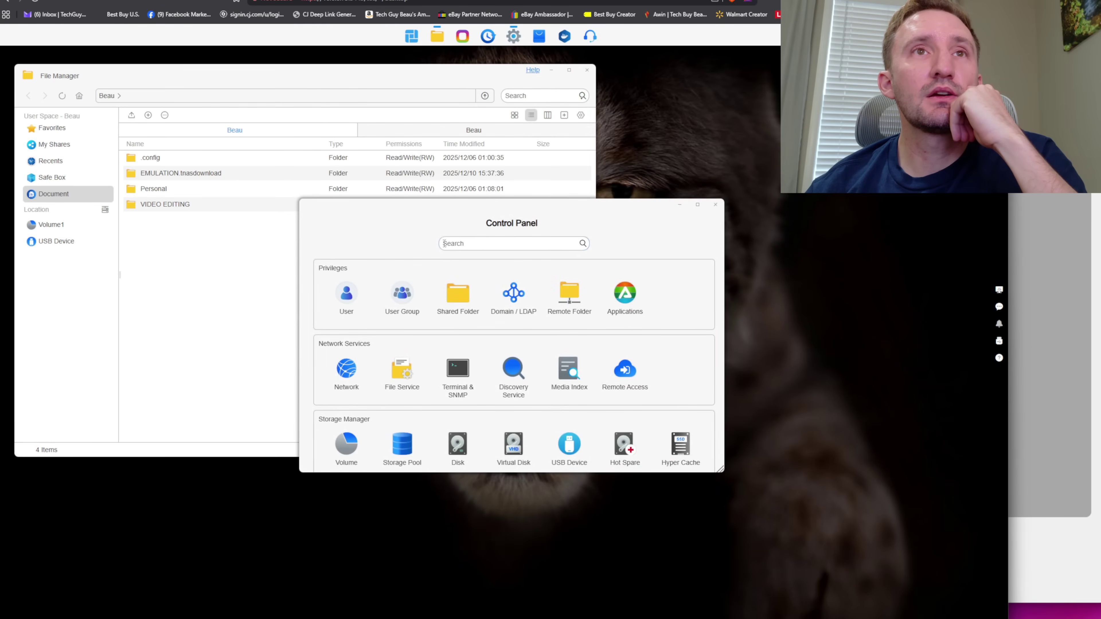
left_click(463, 292)
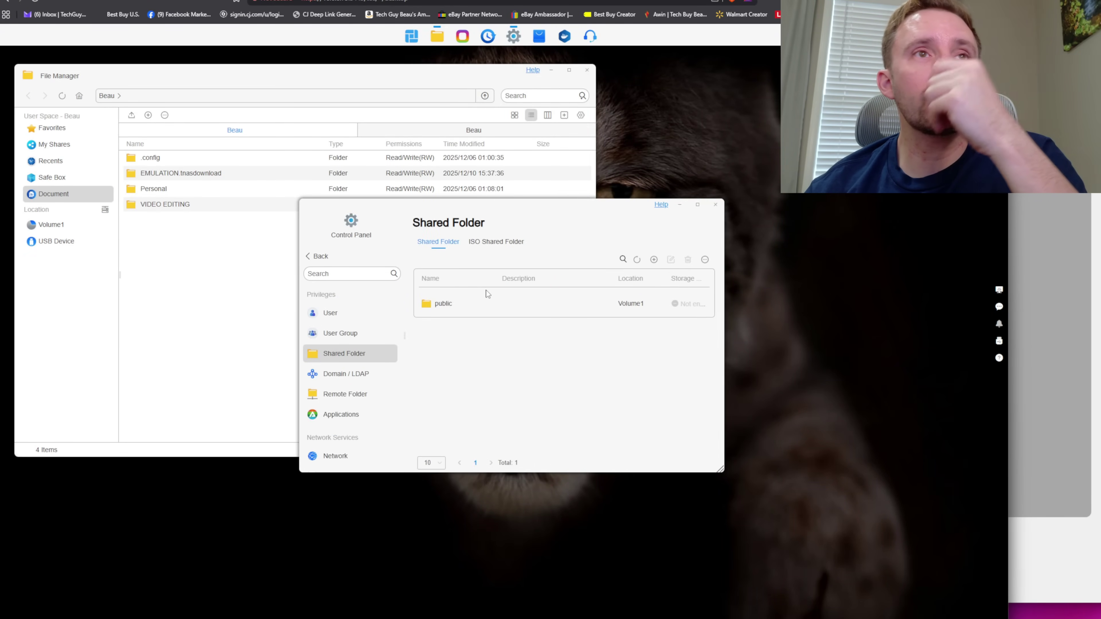
- Add a share named SSD_Working on Volume 2 with description 'Area For SSD Dump'
left_click(654, 260)
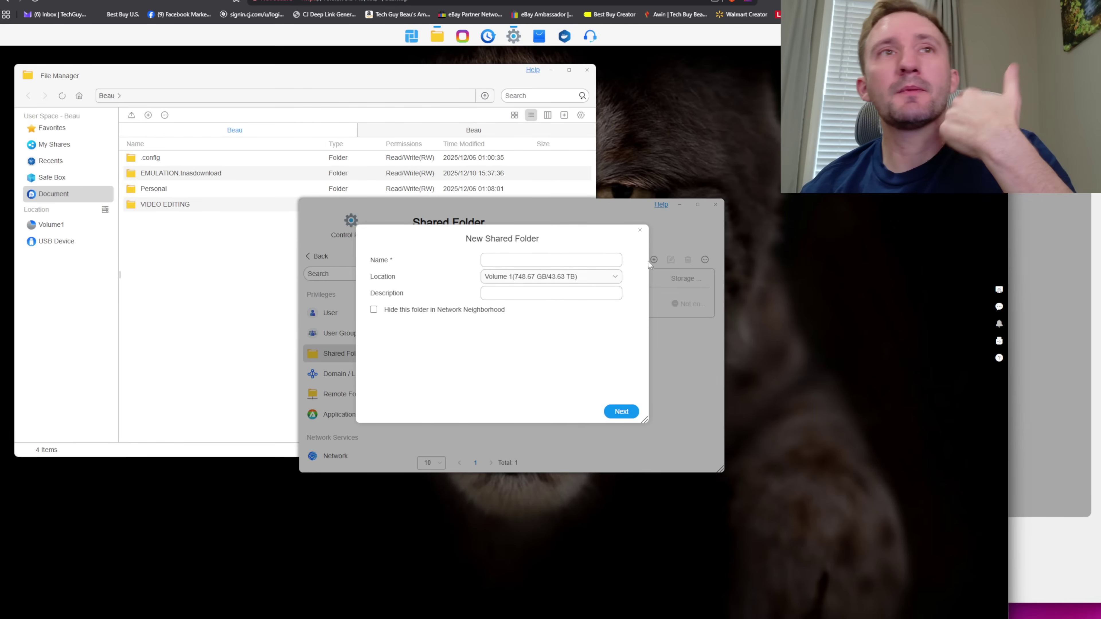
left_click(525, 260)
type("SSD_Working")
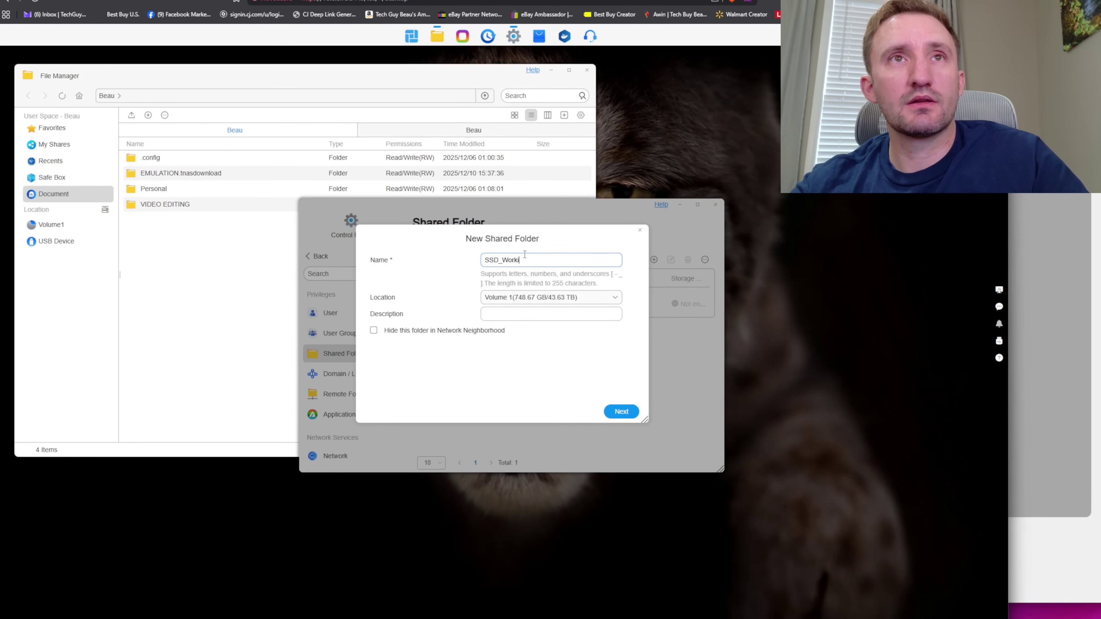
left_click(566, 312)
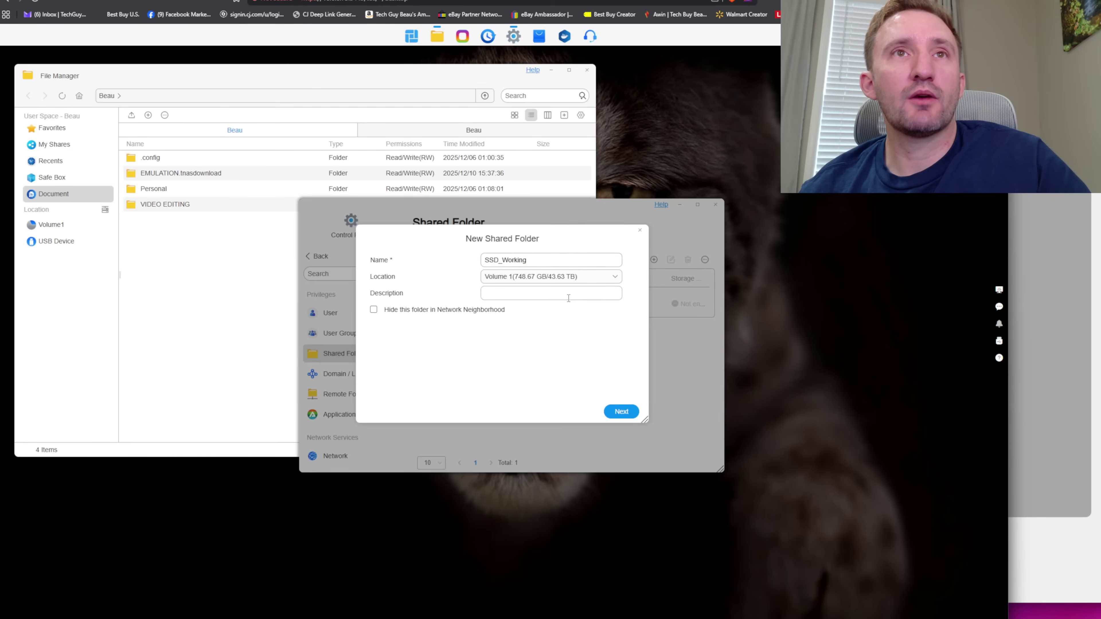
left_click(592, 280)
left_click(562, 309)
left_click(560, 294)
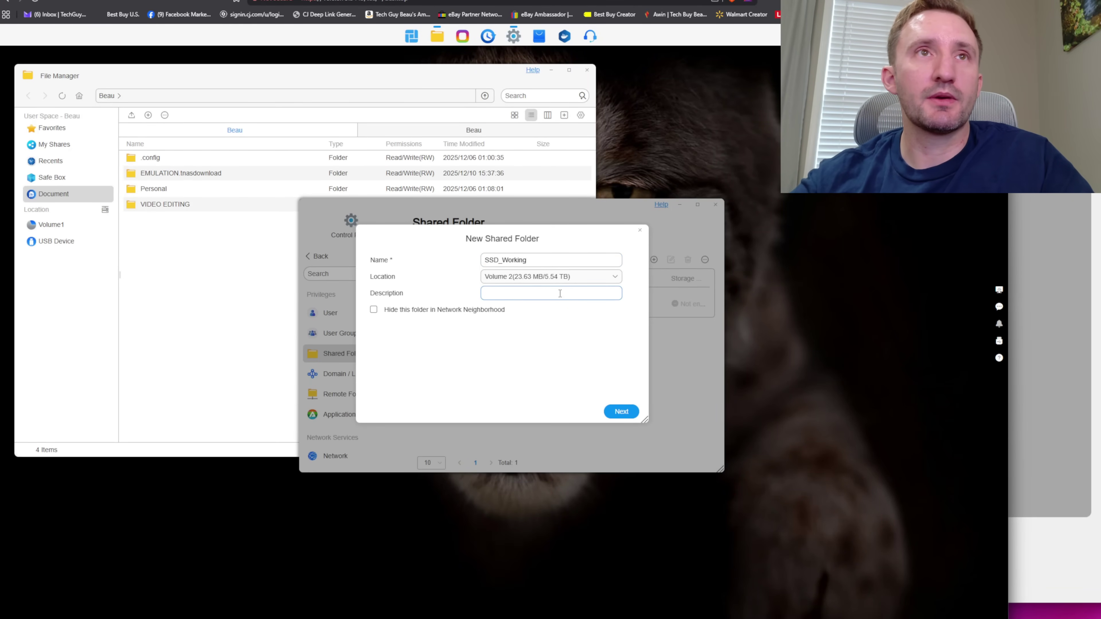
type("Area For SS Du")
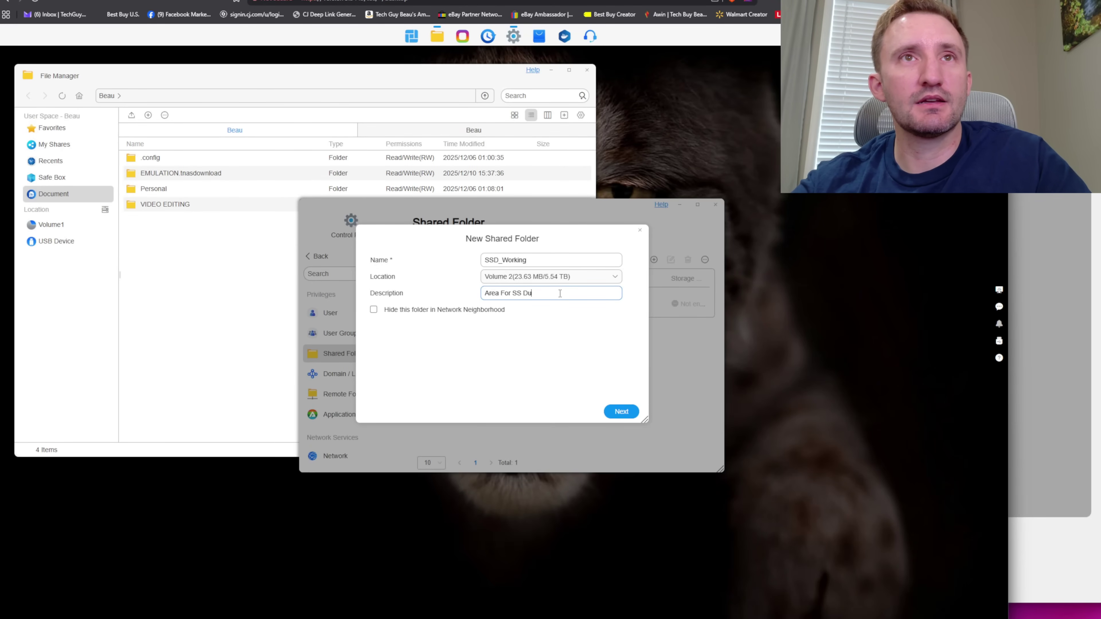
key("BackSpace")
key("BackSpace")
key("BackSpace")
type("D Dump")
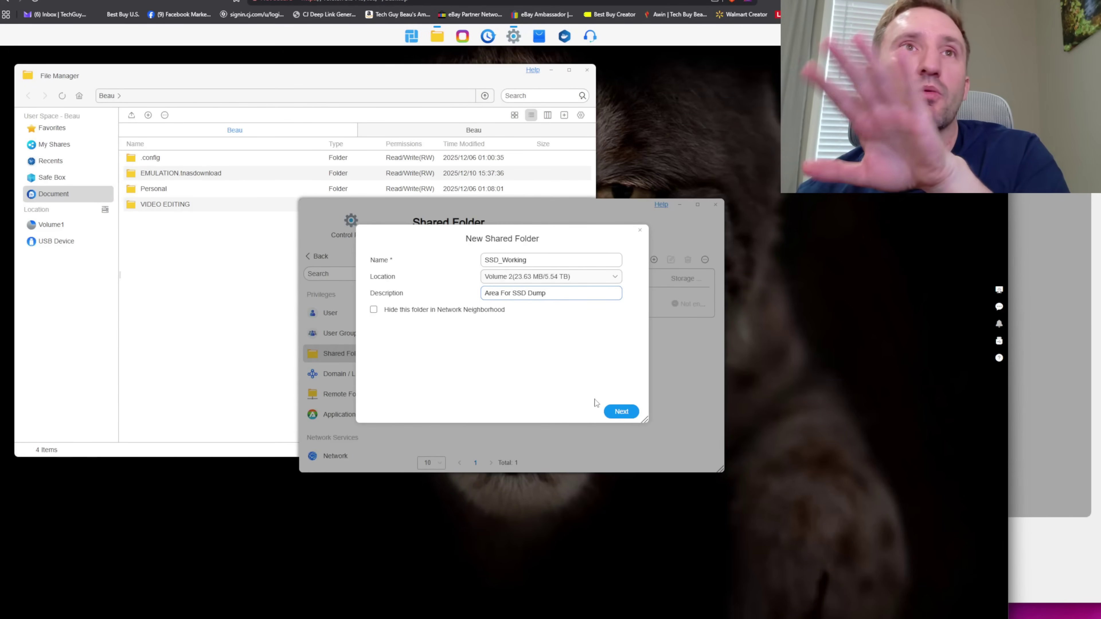
left_click(621, 414)
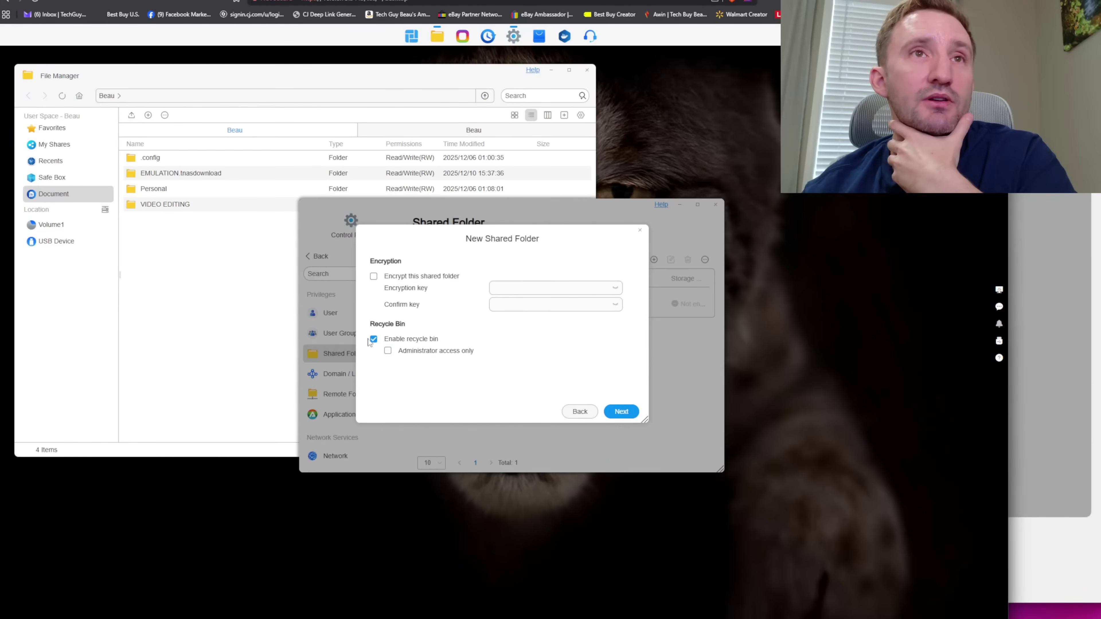
- Keep SSD_Working unencrypted with the recycle bin enabled and proceed to permissions
left_click(621, 412)
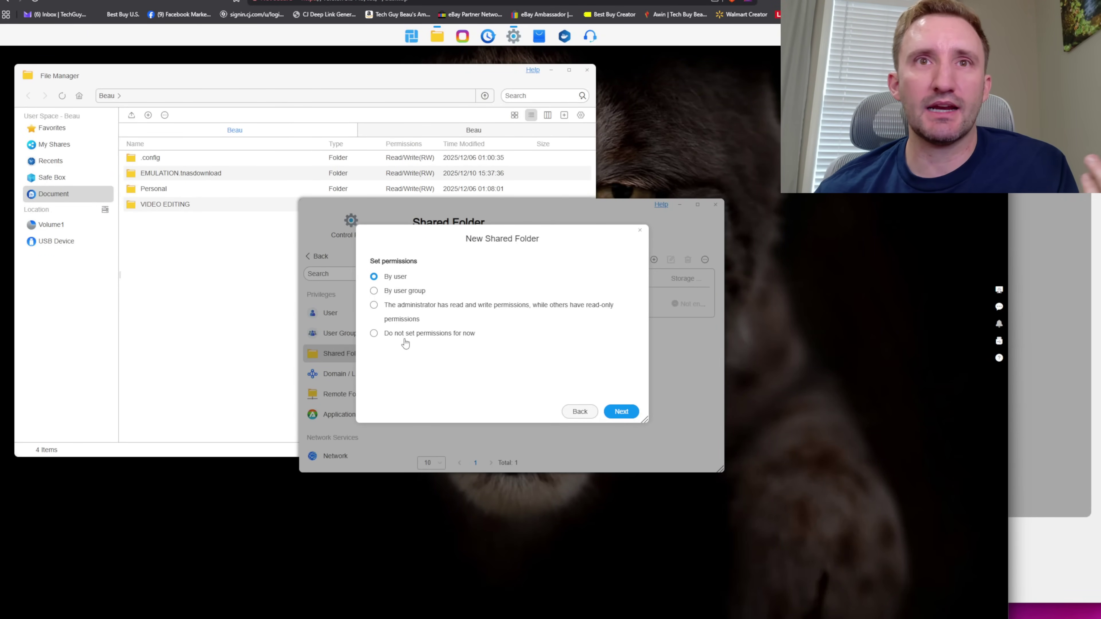
- Skip permissions, decline storage quota, and confirm creation of the SSD_Working share
left_click(405, 339)
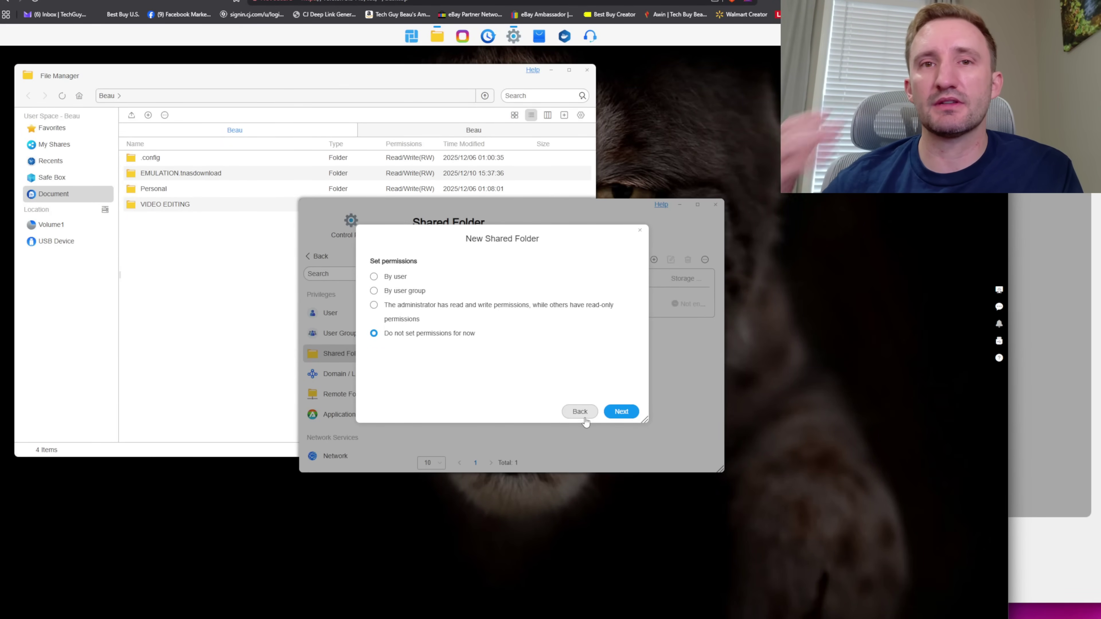
left_click(620, 424)
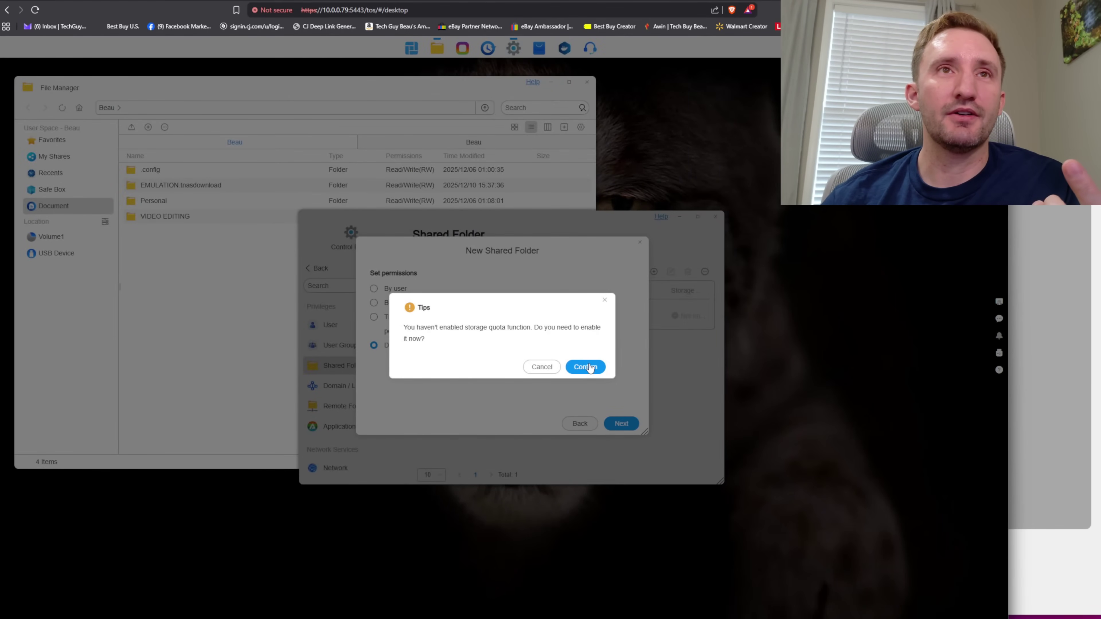
left_click(541, 367)
left_click(614, 424)
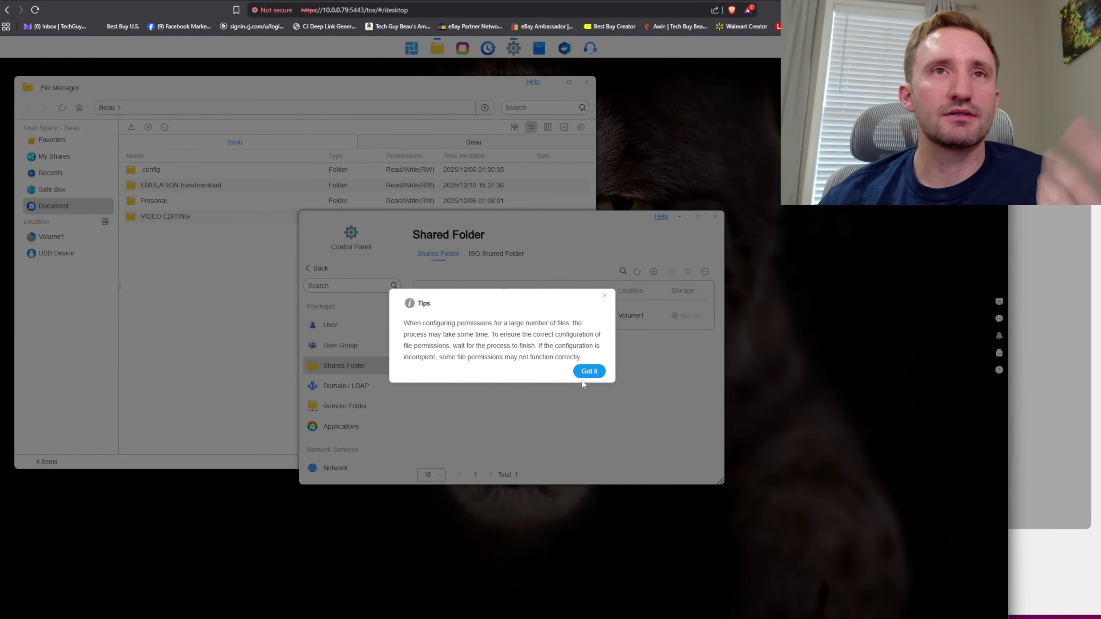
left_click(587, 368)
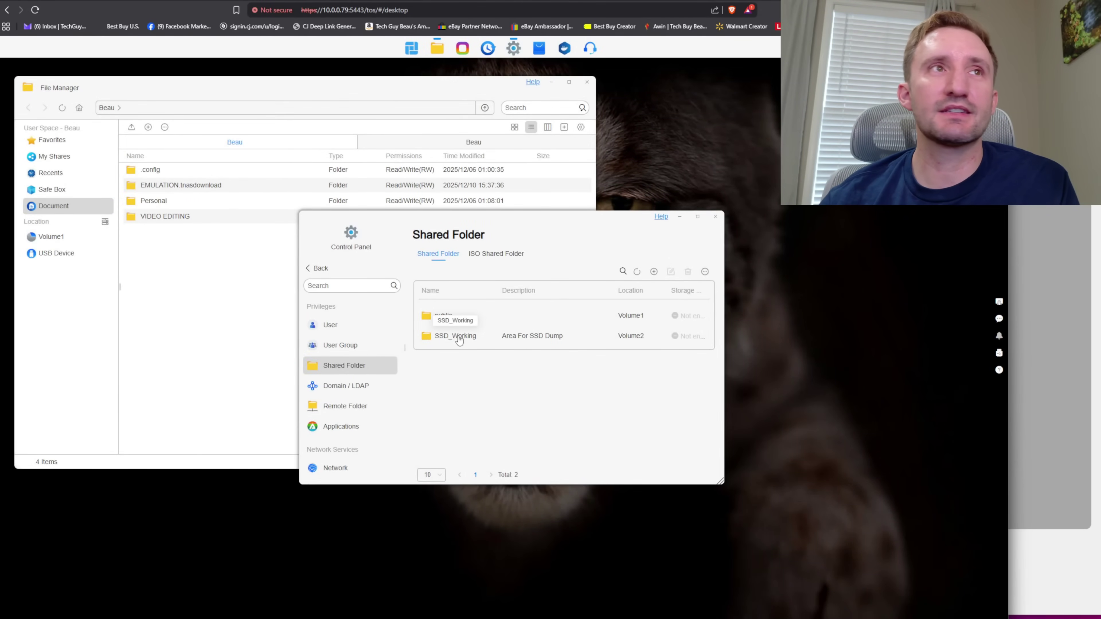
- Close the Control Panel and browse Volume1's public, homes and personal home folders
left_click(716, 218)
left_click(52, 238)
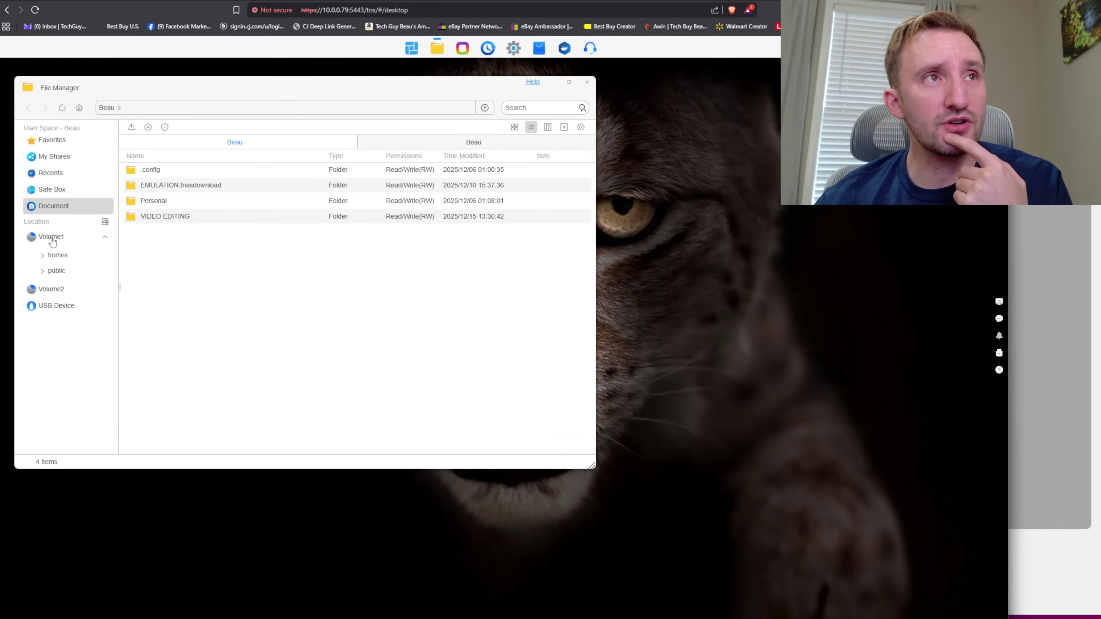
left_click(61, 271)
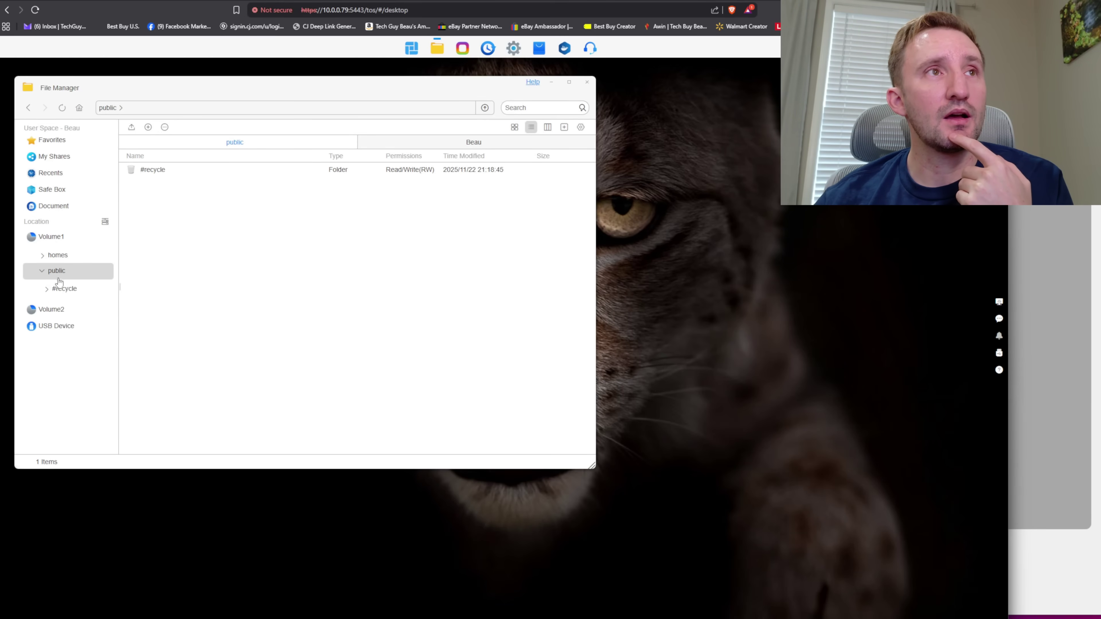
left_click(57, 256)
double_click(155, 168)
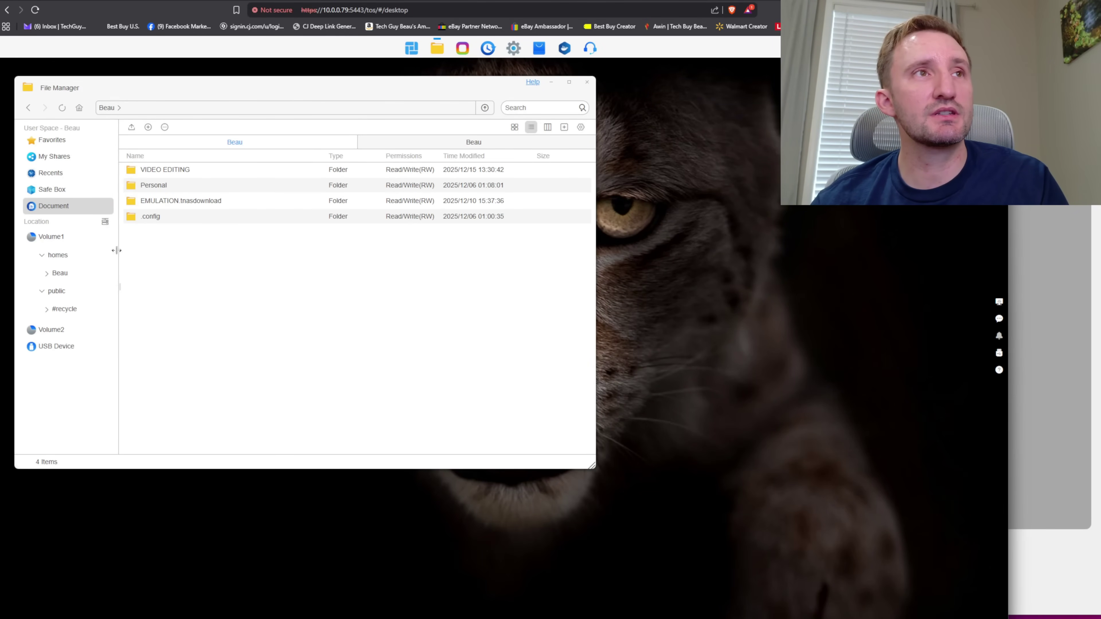
- Open the SSD_Working share on Volume2 and expand the USB device's drives
left_click(102, 330)
left_click(81, 351)
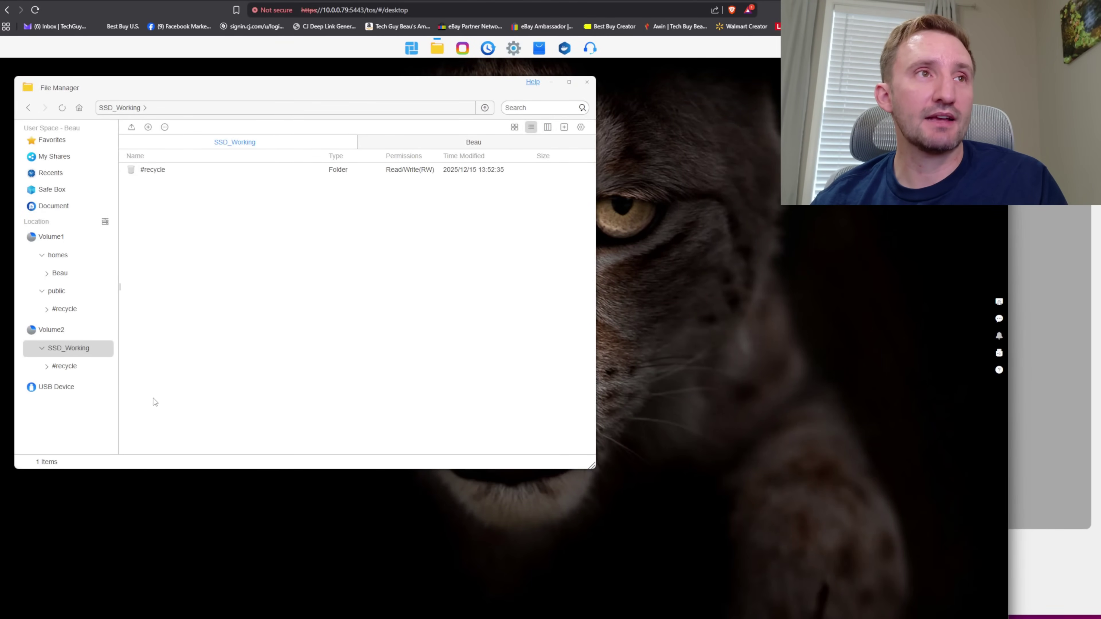
left_click(59, 387)
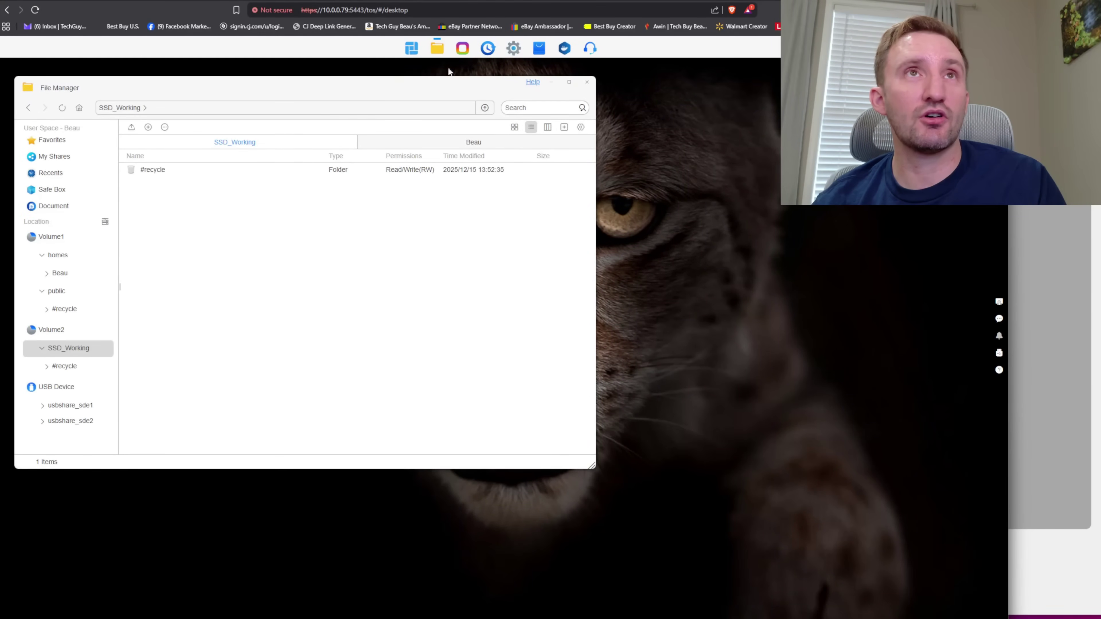
- Open the Control Panel from the gear icon in the top taskbar
left_click(516, 48)
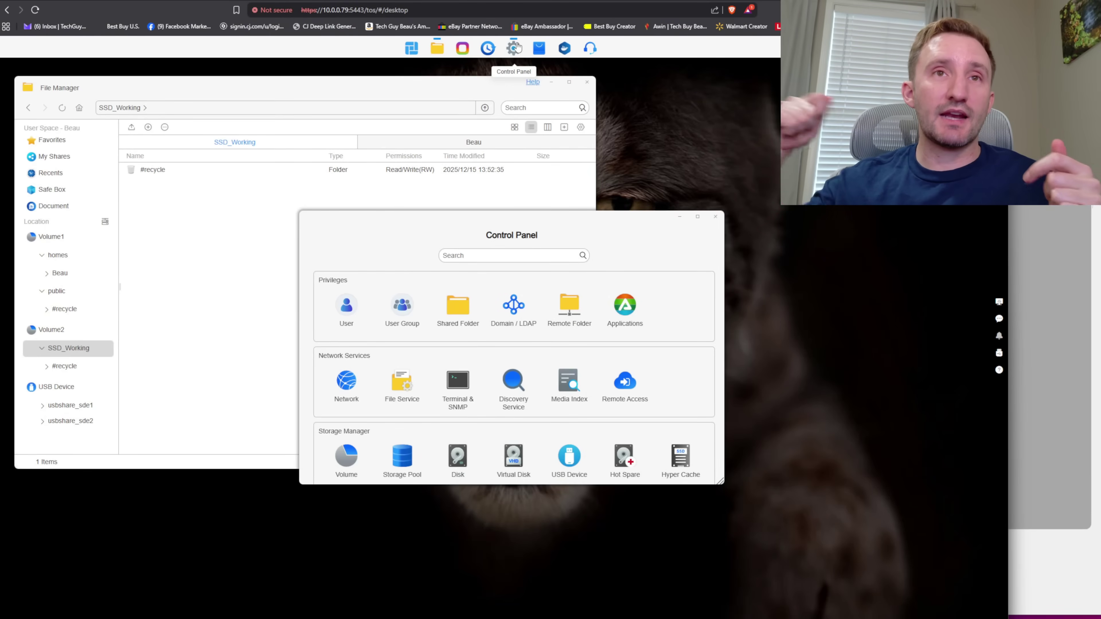
- Open the USB Device settings in the Control Panel
left_click(568, 456)
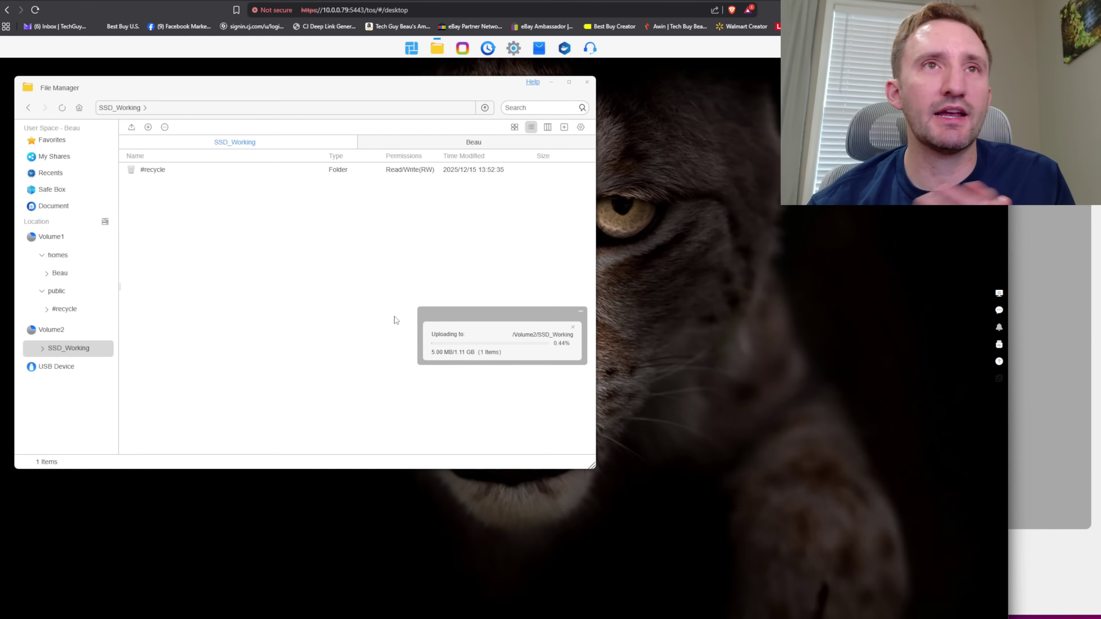
- Bring up the Windows Explorer folder holding IMG_8096.MOV while the upload continues
left_click(799, 603)
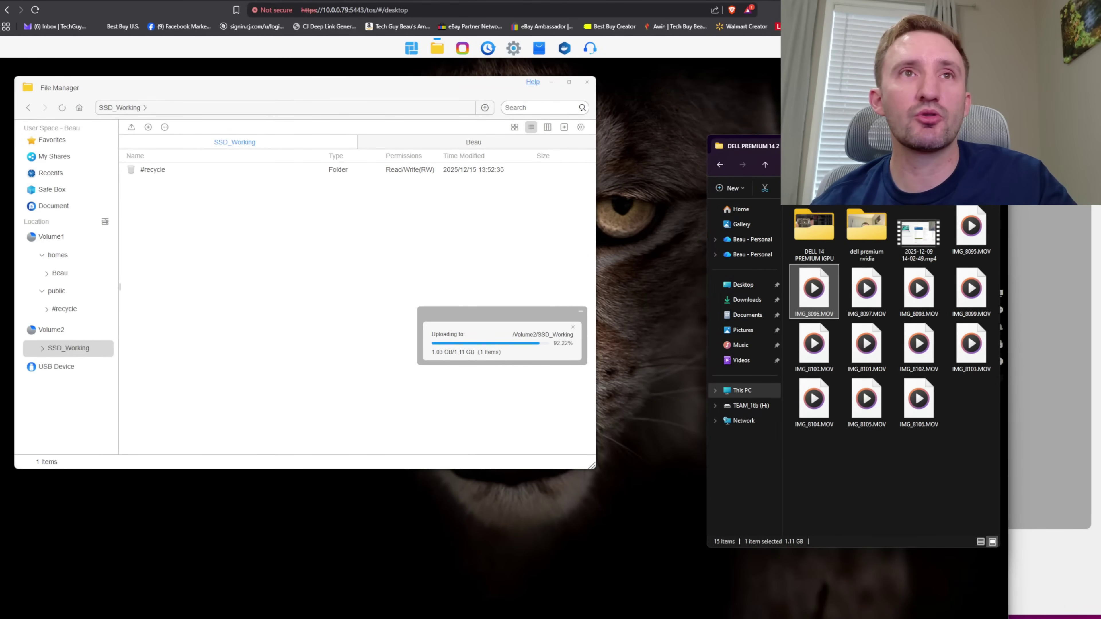
double_click(169, 169)
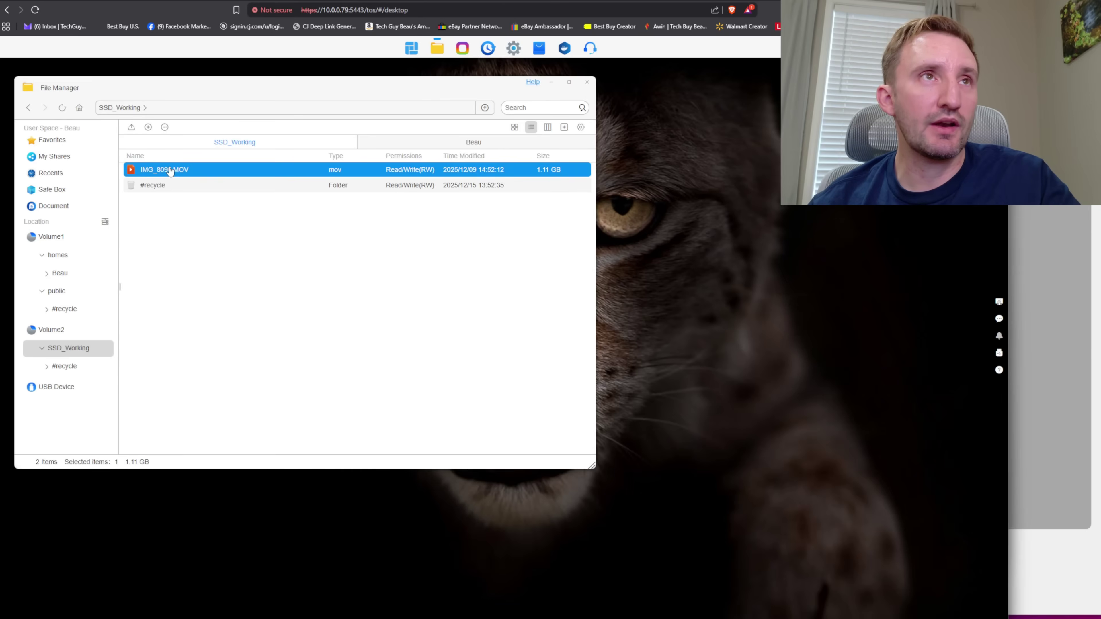
left_click_drag(322, 444, 408, 444)
left_click(446, 447)
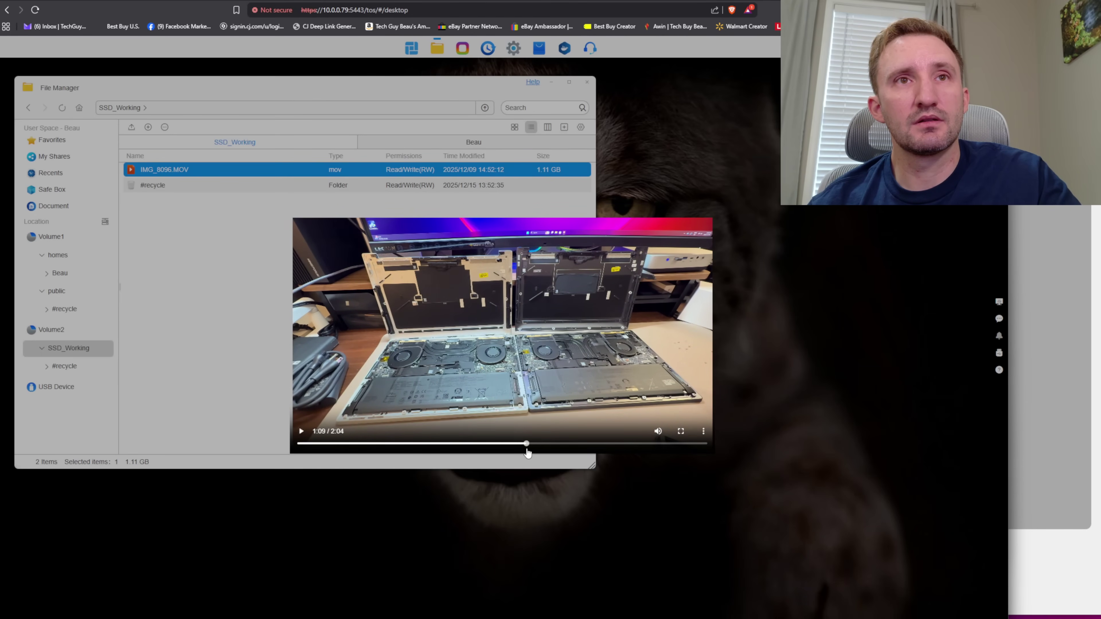
mouse_move(527, 451)
left_mouse_down()
mouse_move(614, 443)
mouse_move(546, 444)
left_mouse_up()
left_click(303, 433)
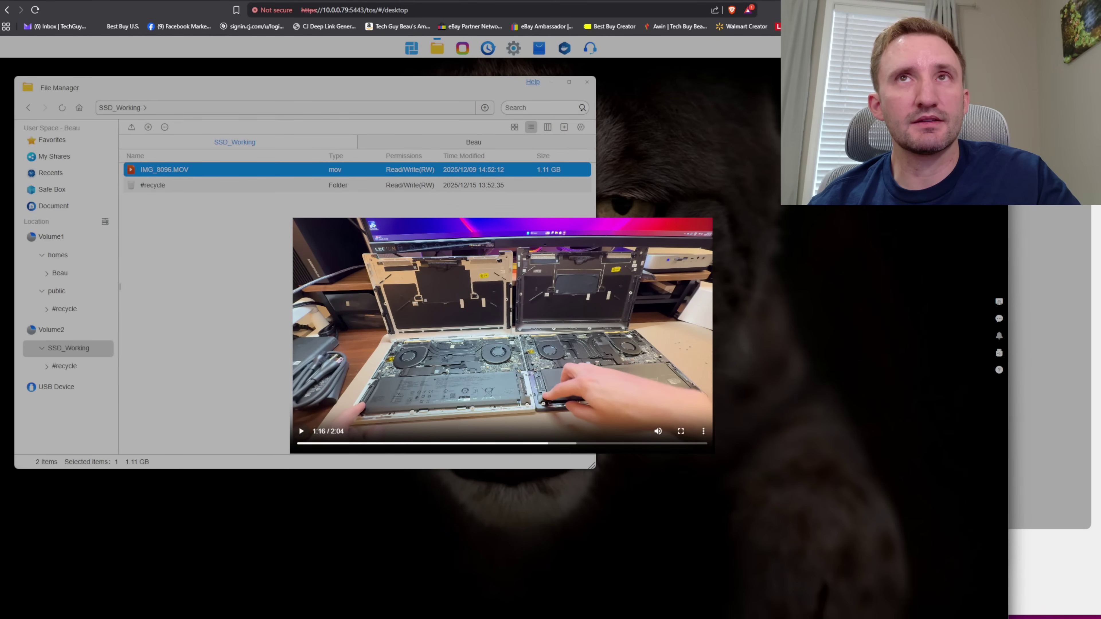
key("Escape")
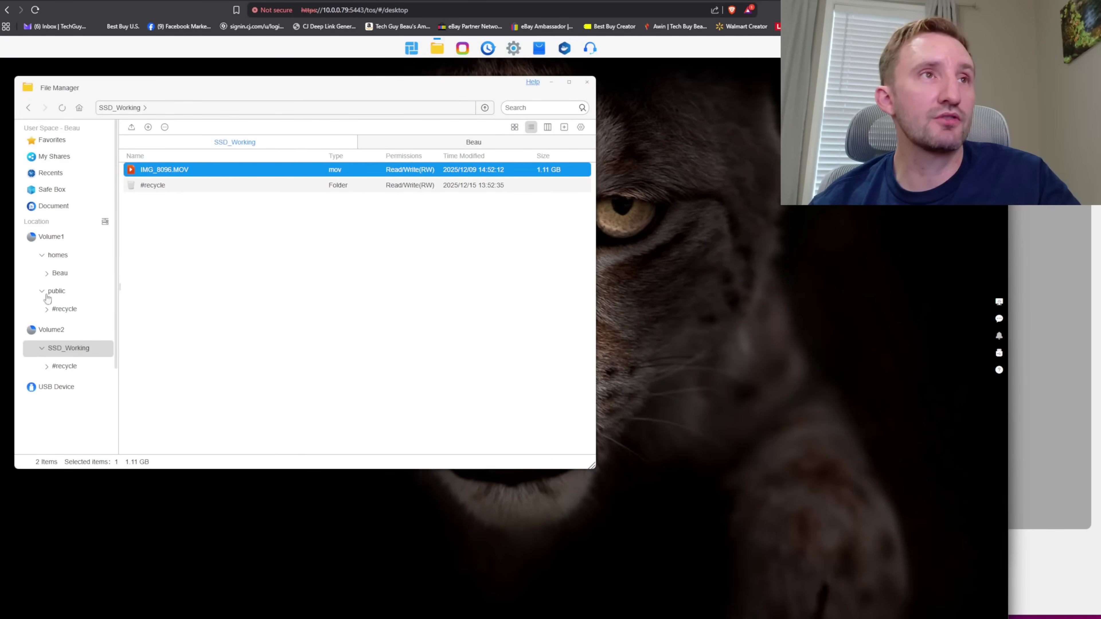
- Upload the 1.11 GB IMG_8096.MOV from Explorer into the home folder's VIDEO EDITING folder
left_click(59, 272)
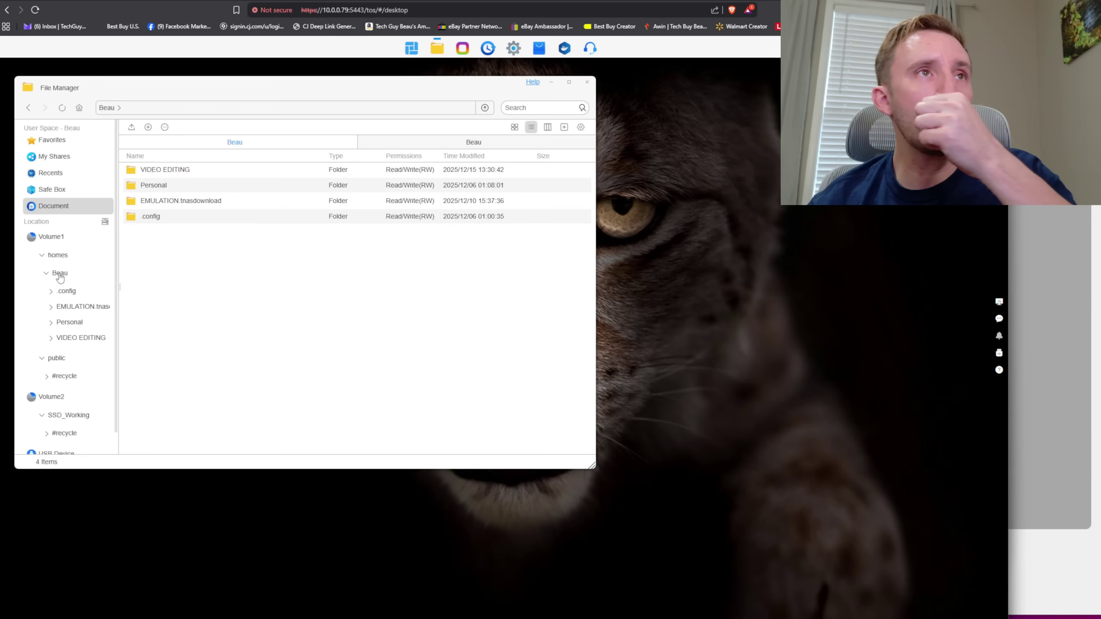
double_click(151, 171)
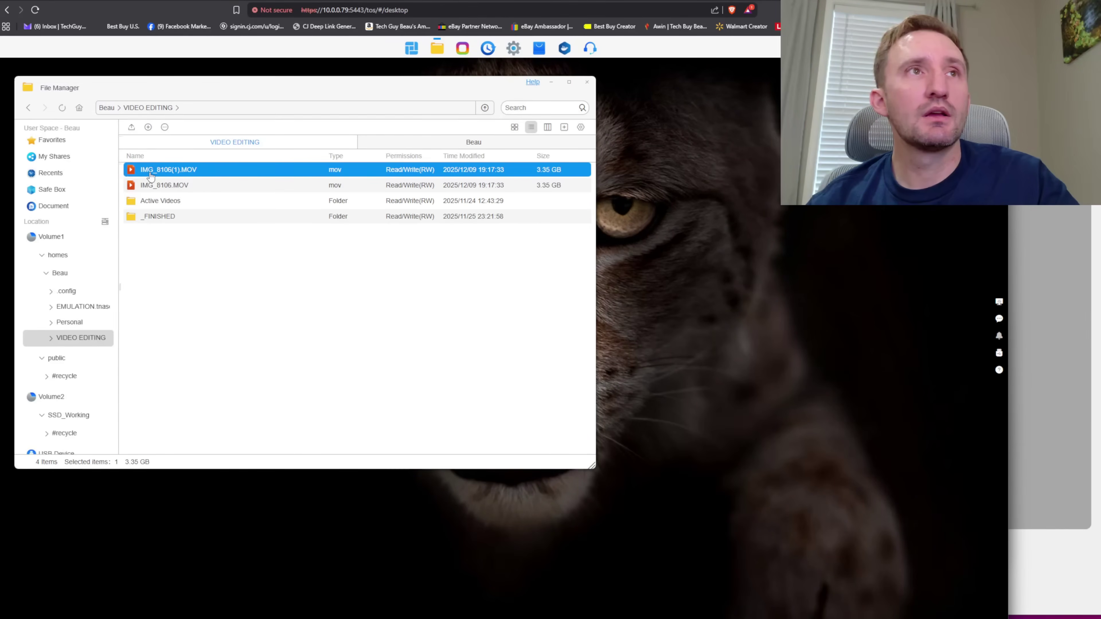
key("alt+Tab")
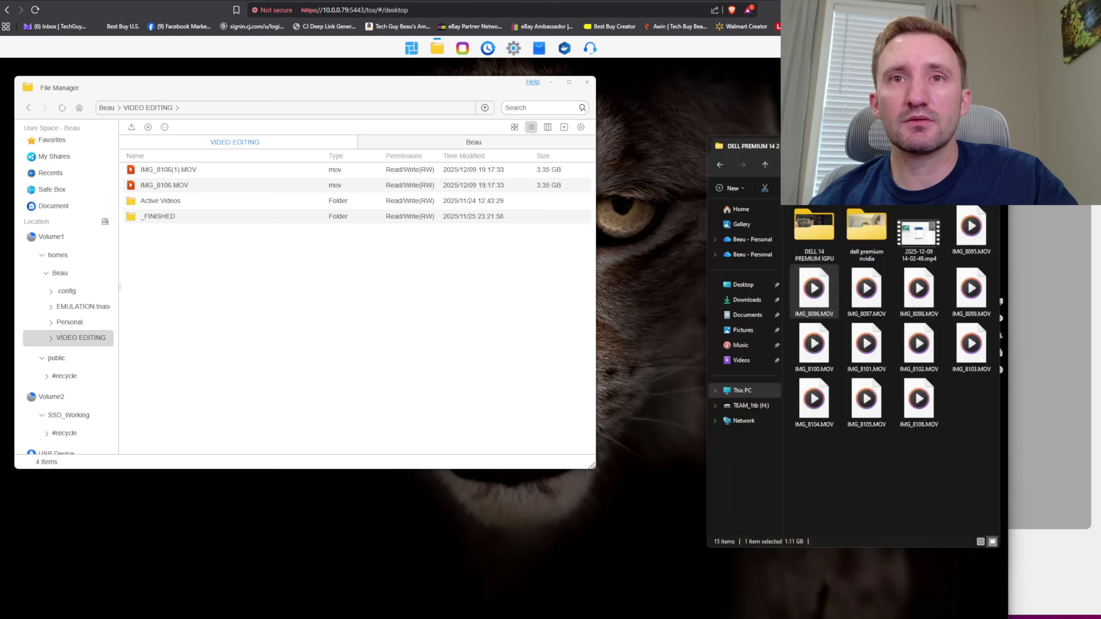
left_click_drag(737, 307, 330, 347)
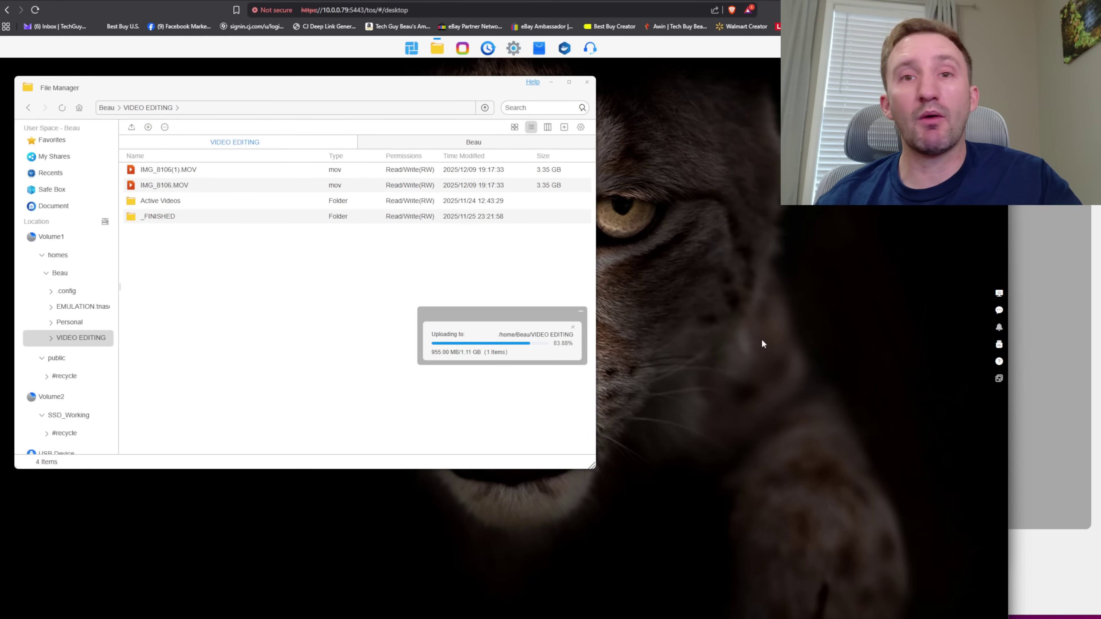
key("alt+Tab")
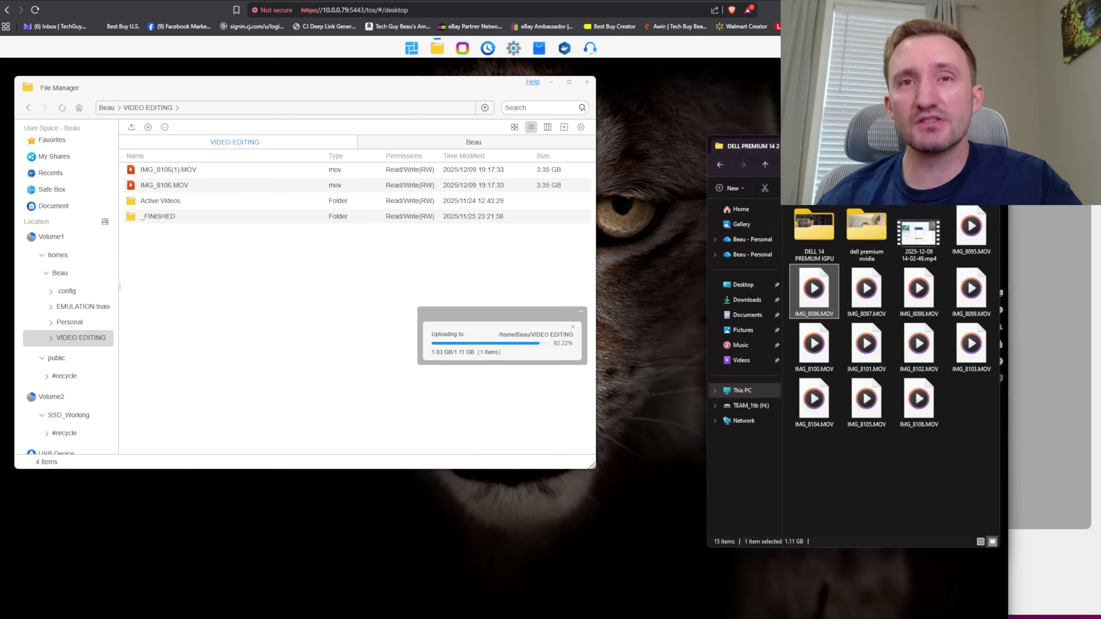
- On MP_8TB_OTHER (D:) > EMULATION, view the Sony PS1 folder's properties to confirm 39.4 GB
left_click(747, 315)
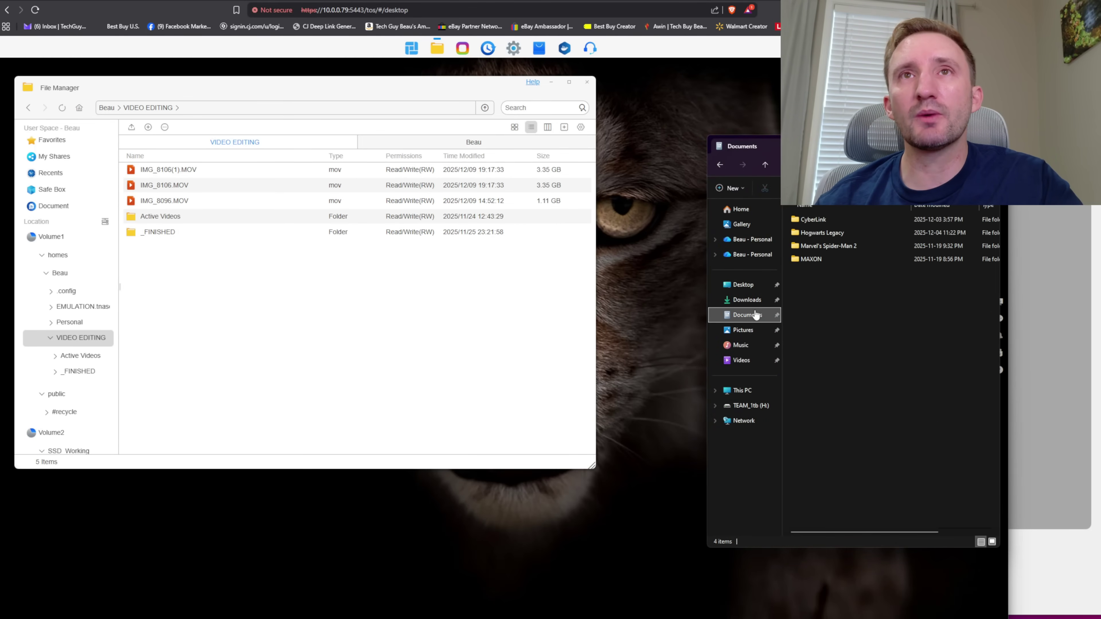
left_click(742, 390)
double_click(844, 248)
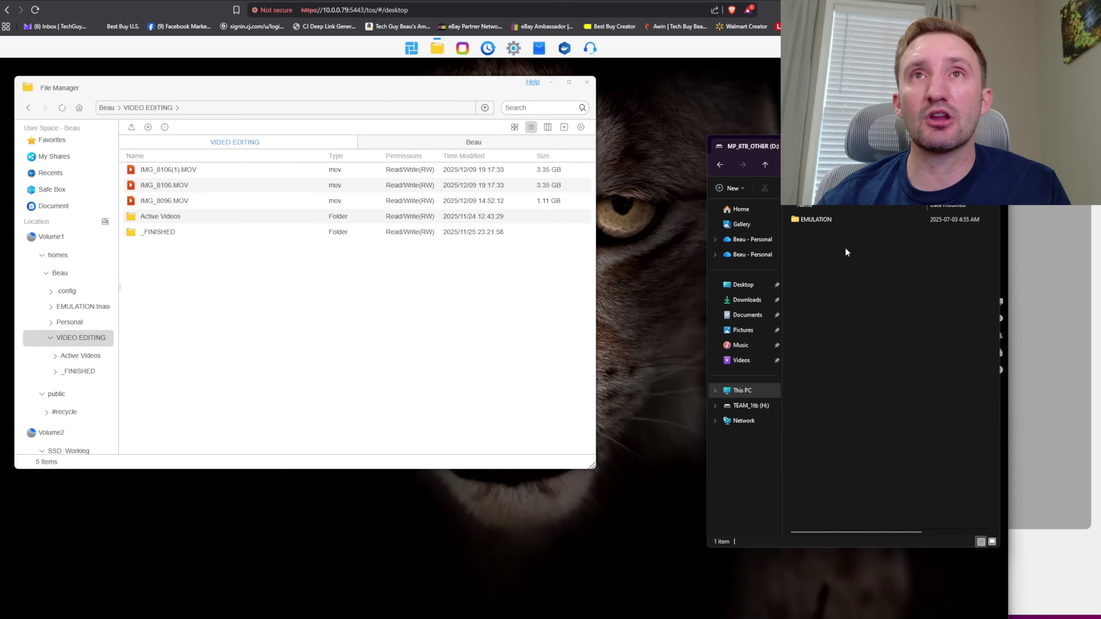
double_click(812, 220)
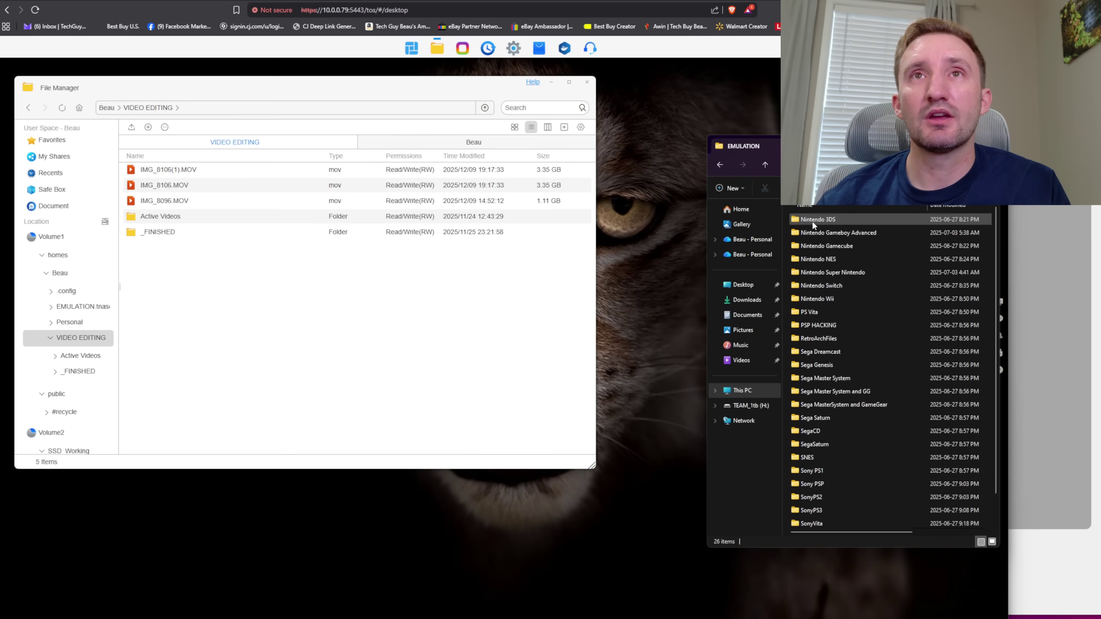
scroll(822, 348, "down", 1)
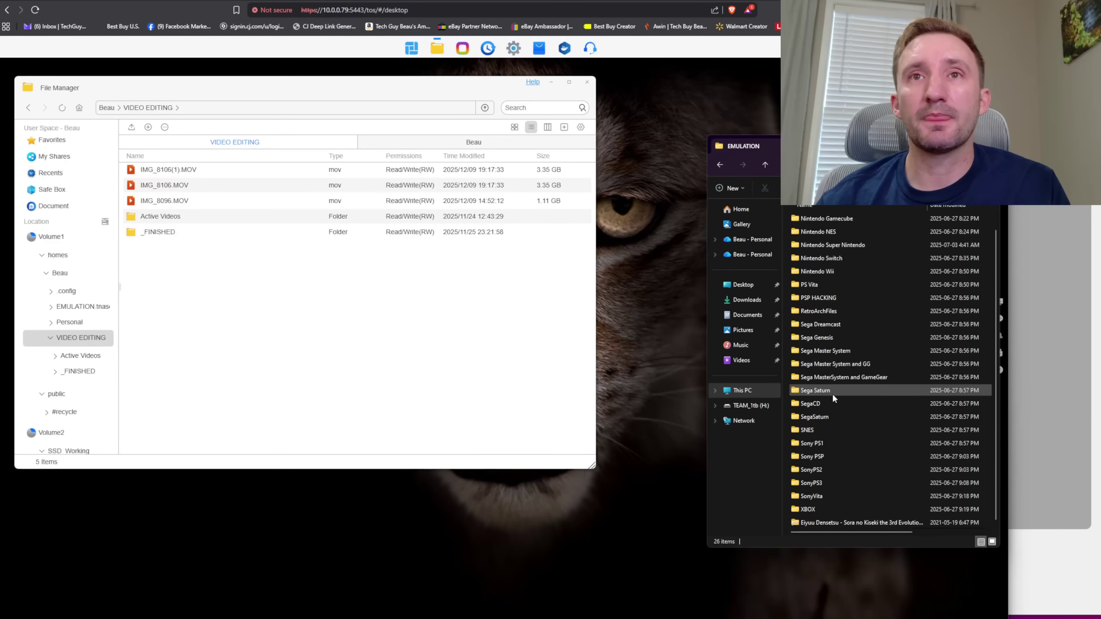
right_click(816, 443)
left_click(852, 380)
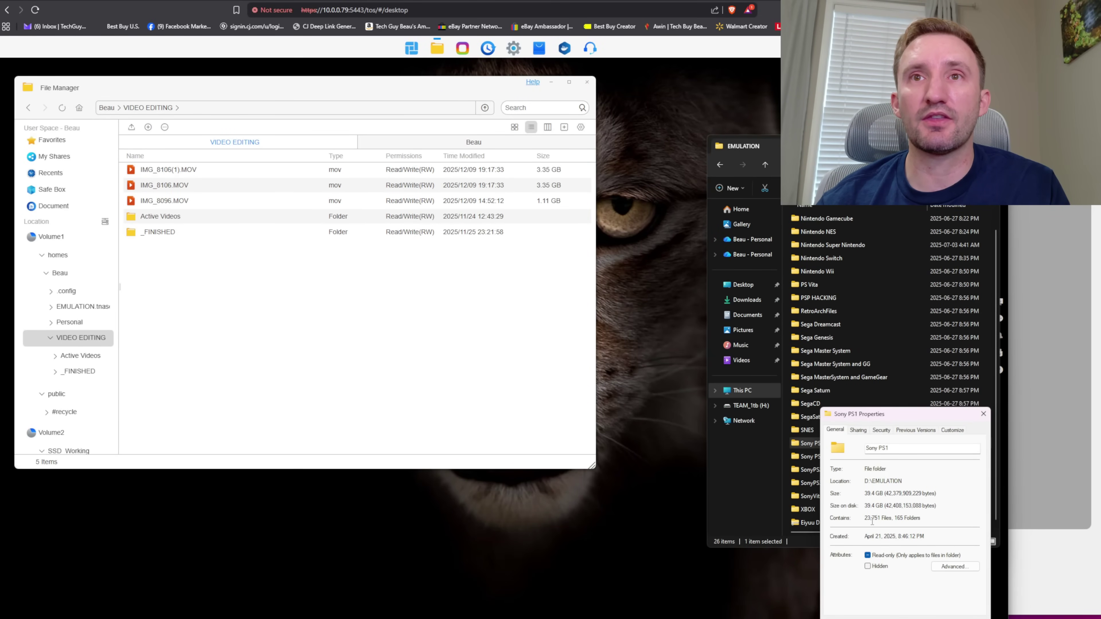
left_click(983, 414)
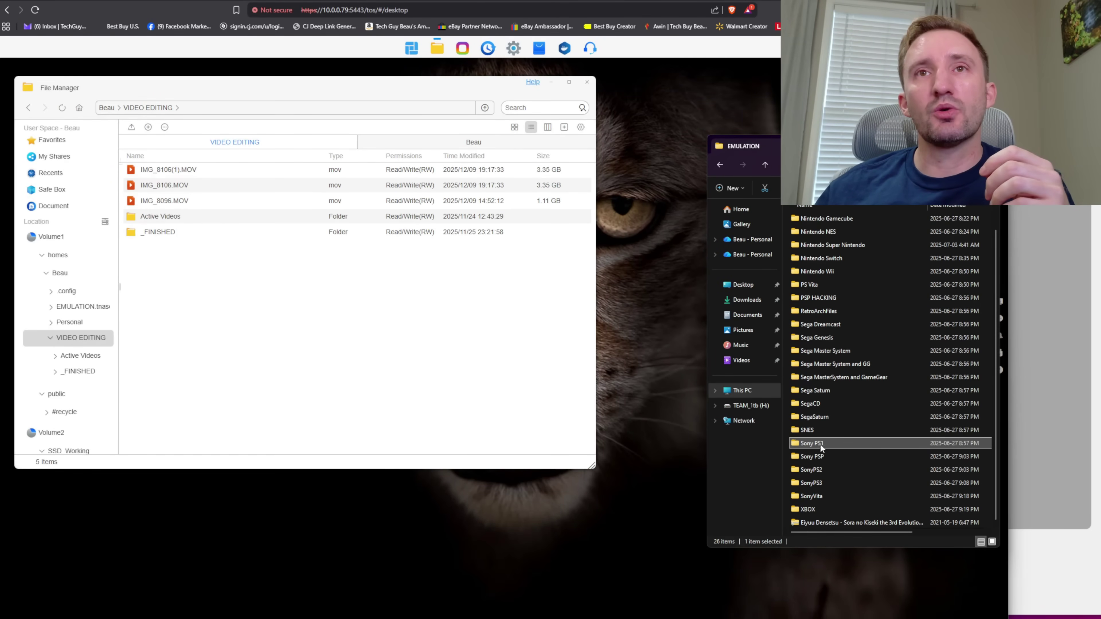
- Drag the Sony PS1 folder toward the NAS and return to the TOS 6 file manager
mouse_move(820, 444)
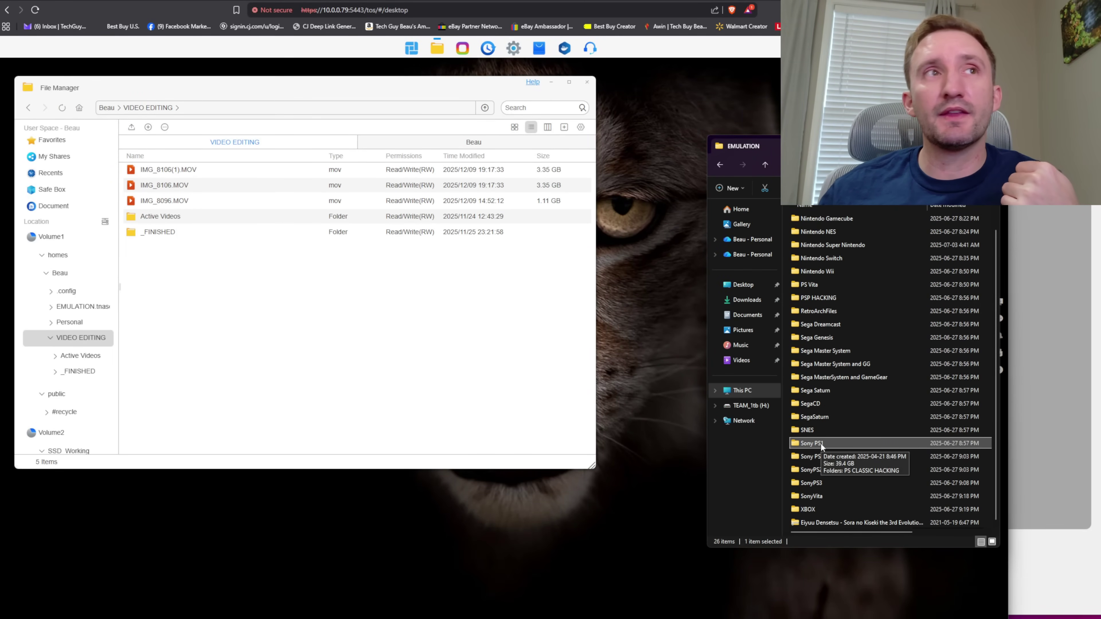
mouse_move(821, 443)
left_mouse_down()
mouse_move(525, 392)
mouse_move(54, 432)
mouse_move(794, 434)
mouse_move(804, 444)
left_mouse_up()
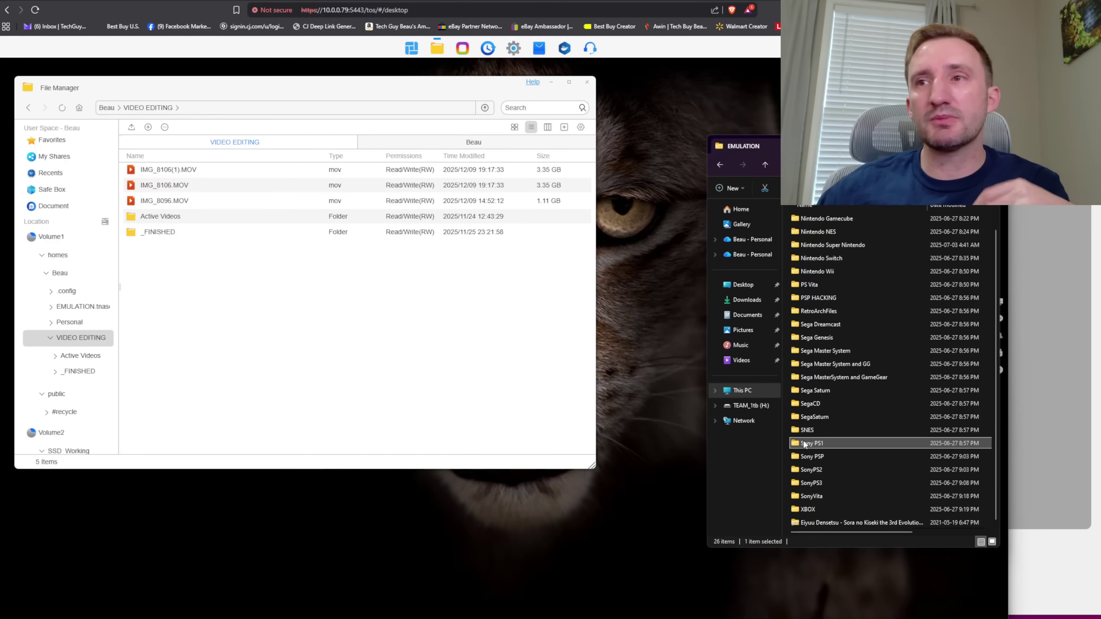
left_click(69, 427)
scroll(65, 427, "down", 1)
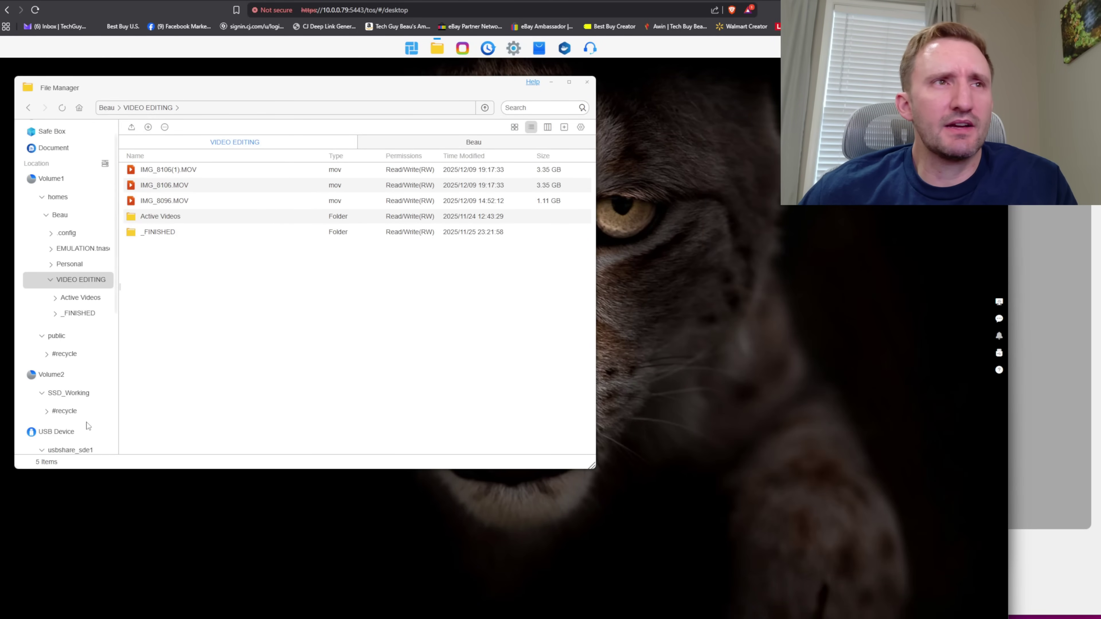
- Upload IMG_8096.MOV from the PC's test-video folder onto the usbshare_sde2 USB share
scroll(88, 426, "down", 2)
left_click(68, 428)
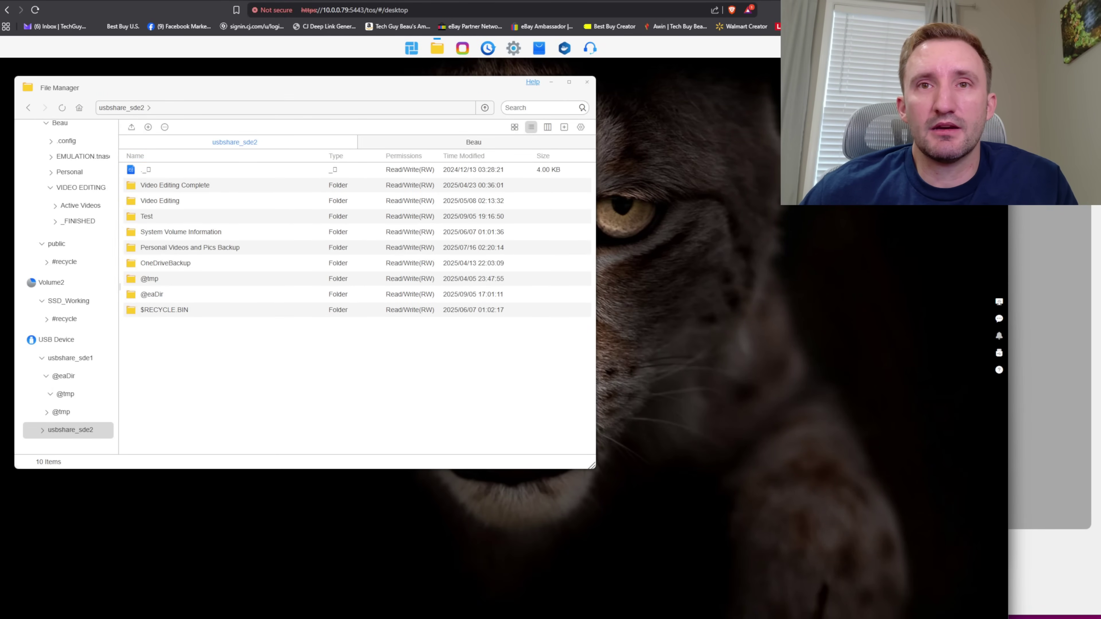
key("alt+Tab")
double_click(835, 391)
left_click(823, 300)
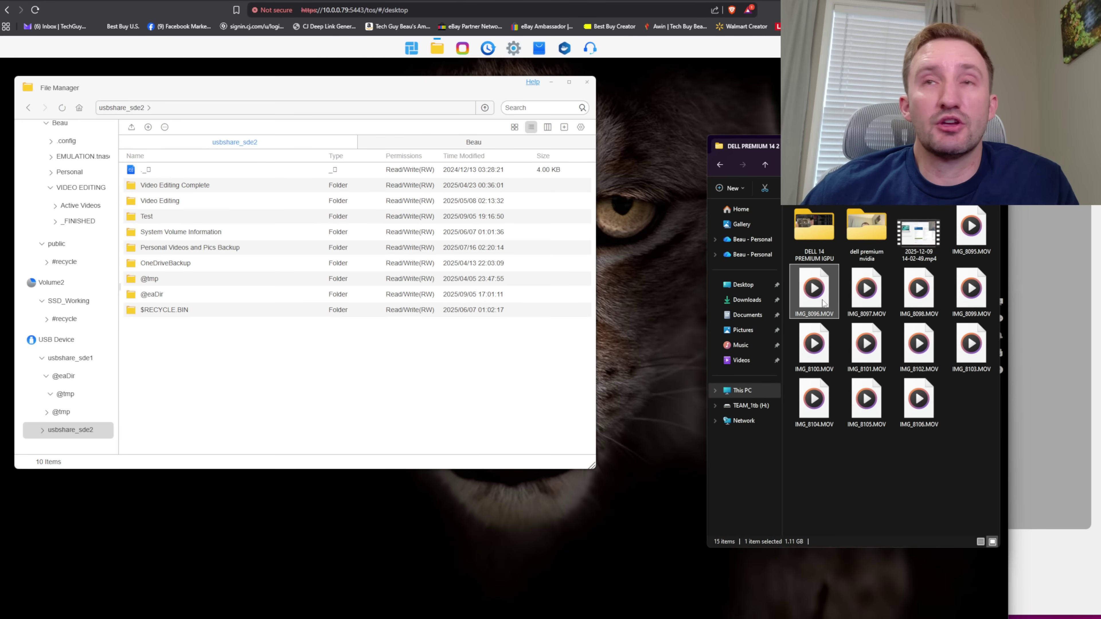
left_click_drag(823, 303, 267, 386)
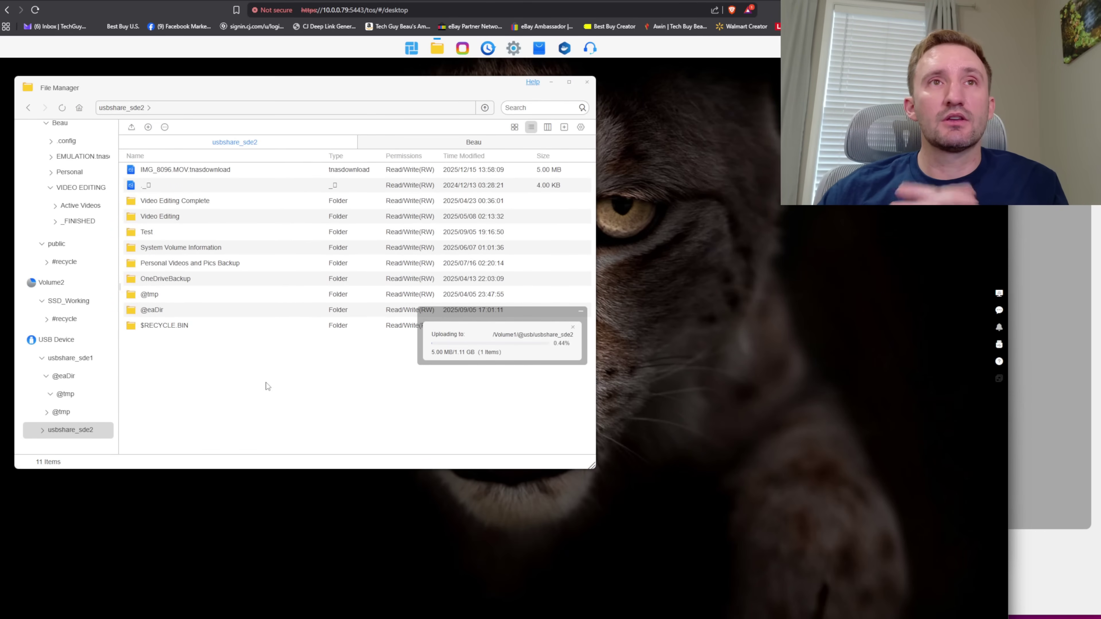